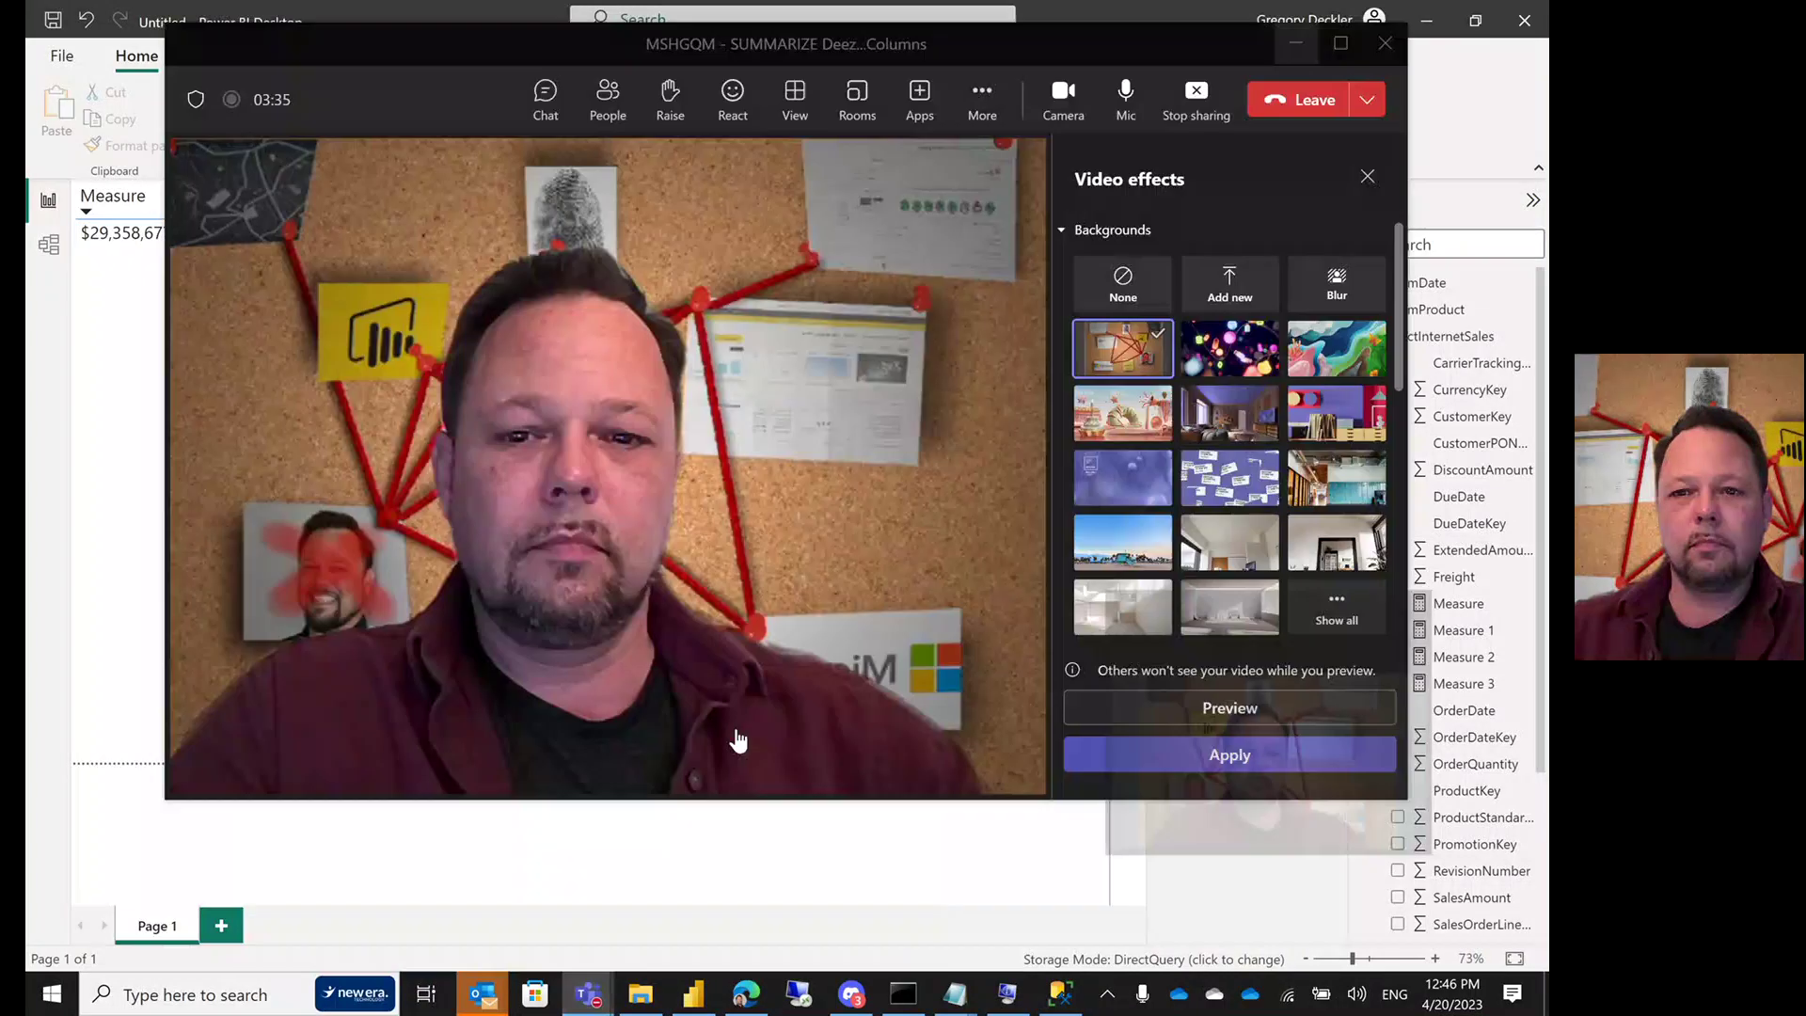
Step: Minimize the Teams meeting to reveal the Power BI report of Measures 1–3 by Class
{"action": "left_click", "coordinate": [1295, 43]}
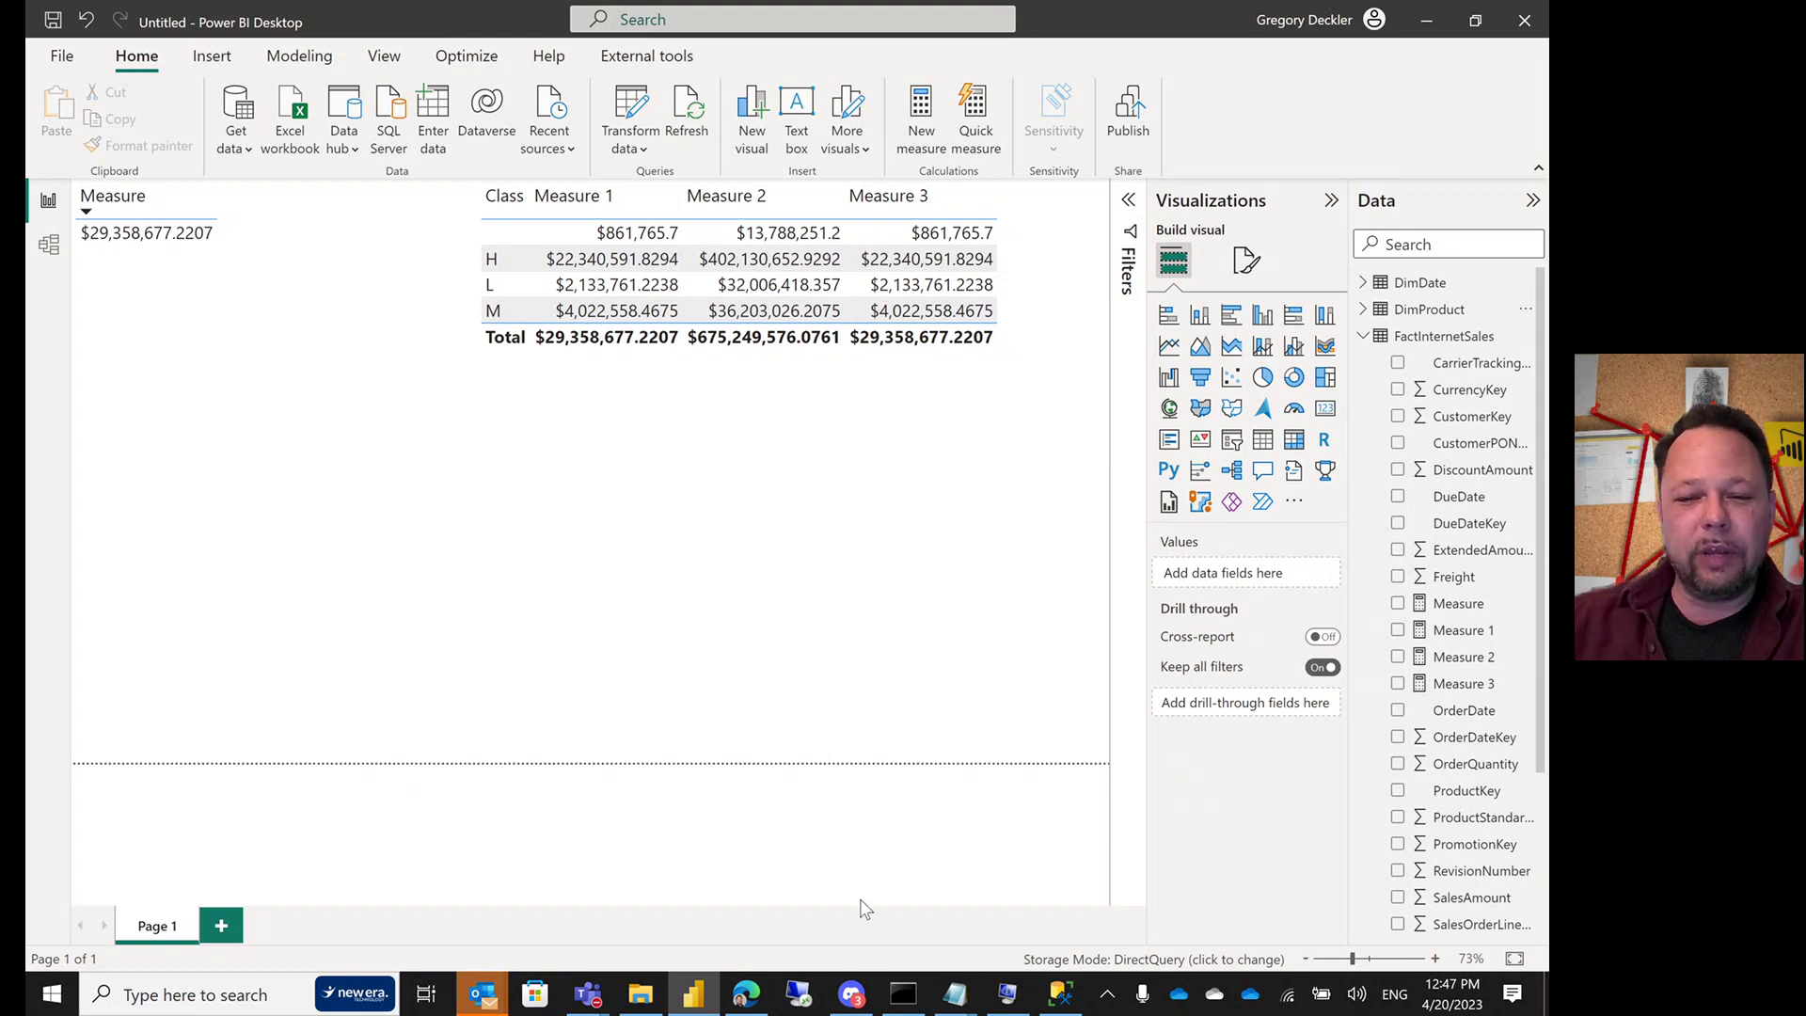
{"action": "mouse_move", "coordinate": [603, 1006]}
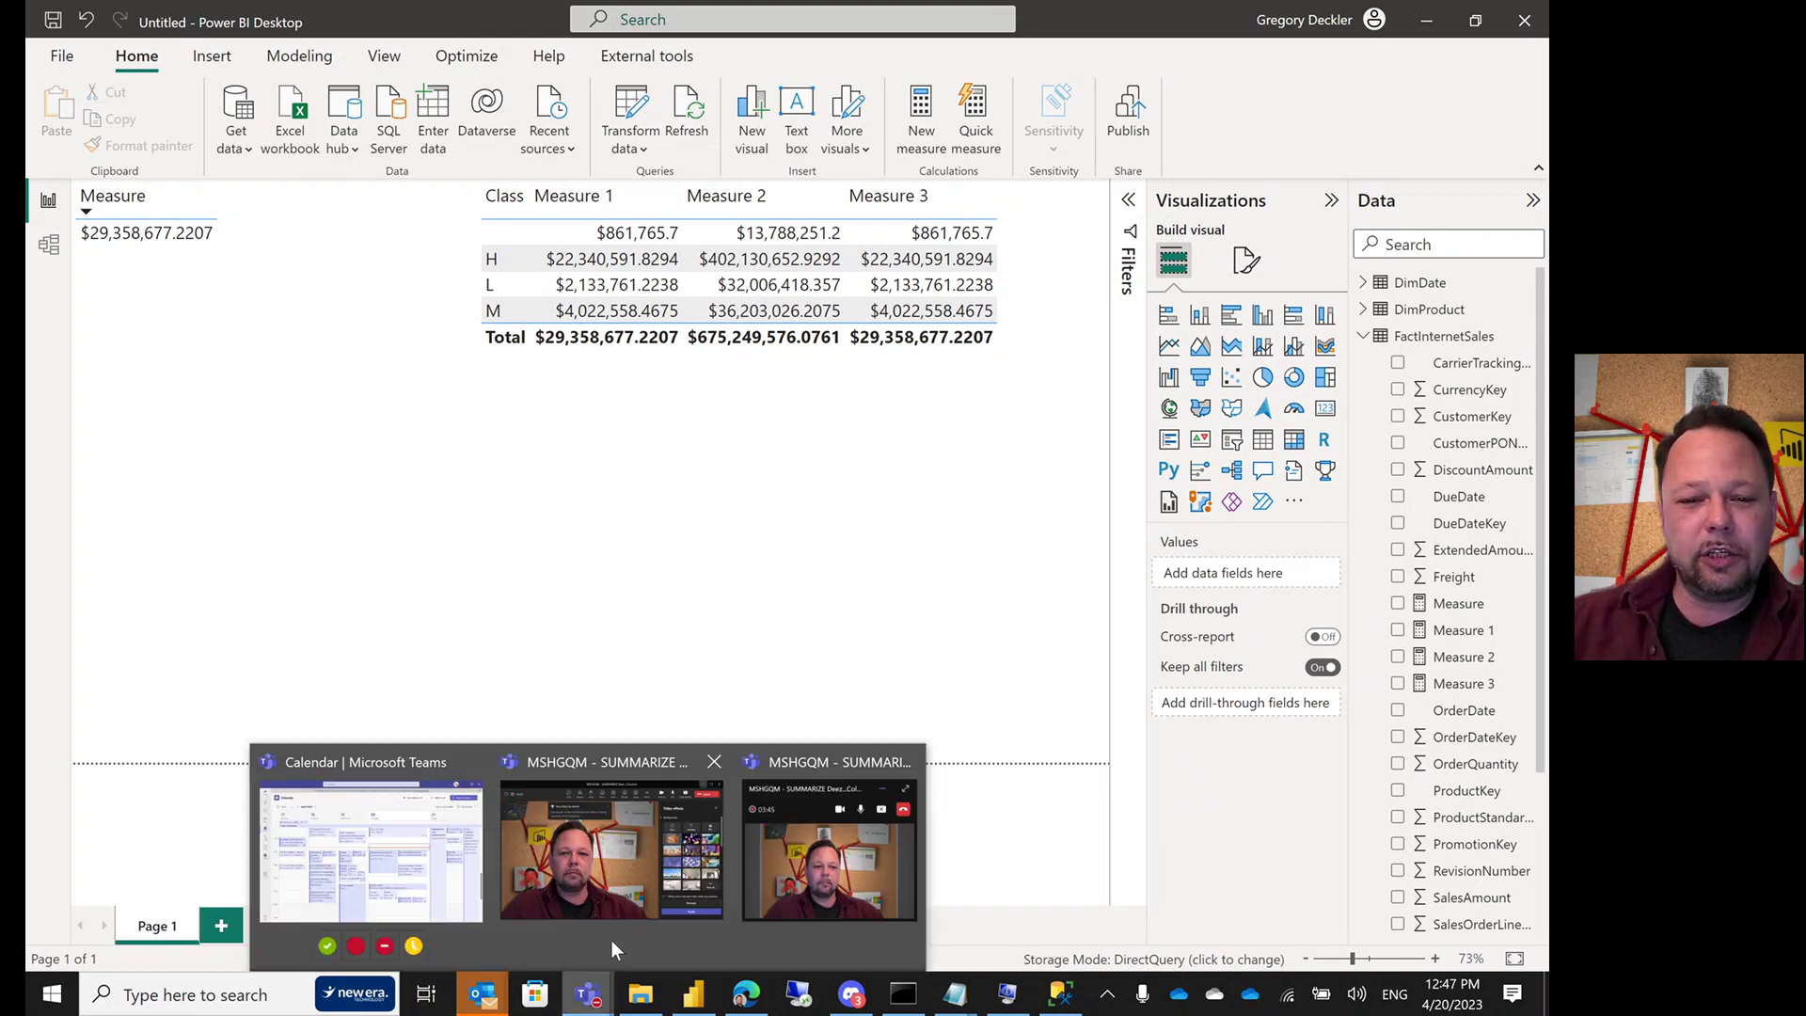
{"action": "left_click", "coordinate": [613, 765]}
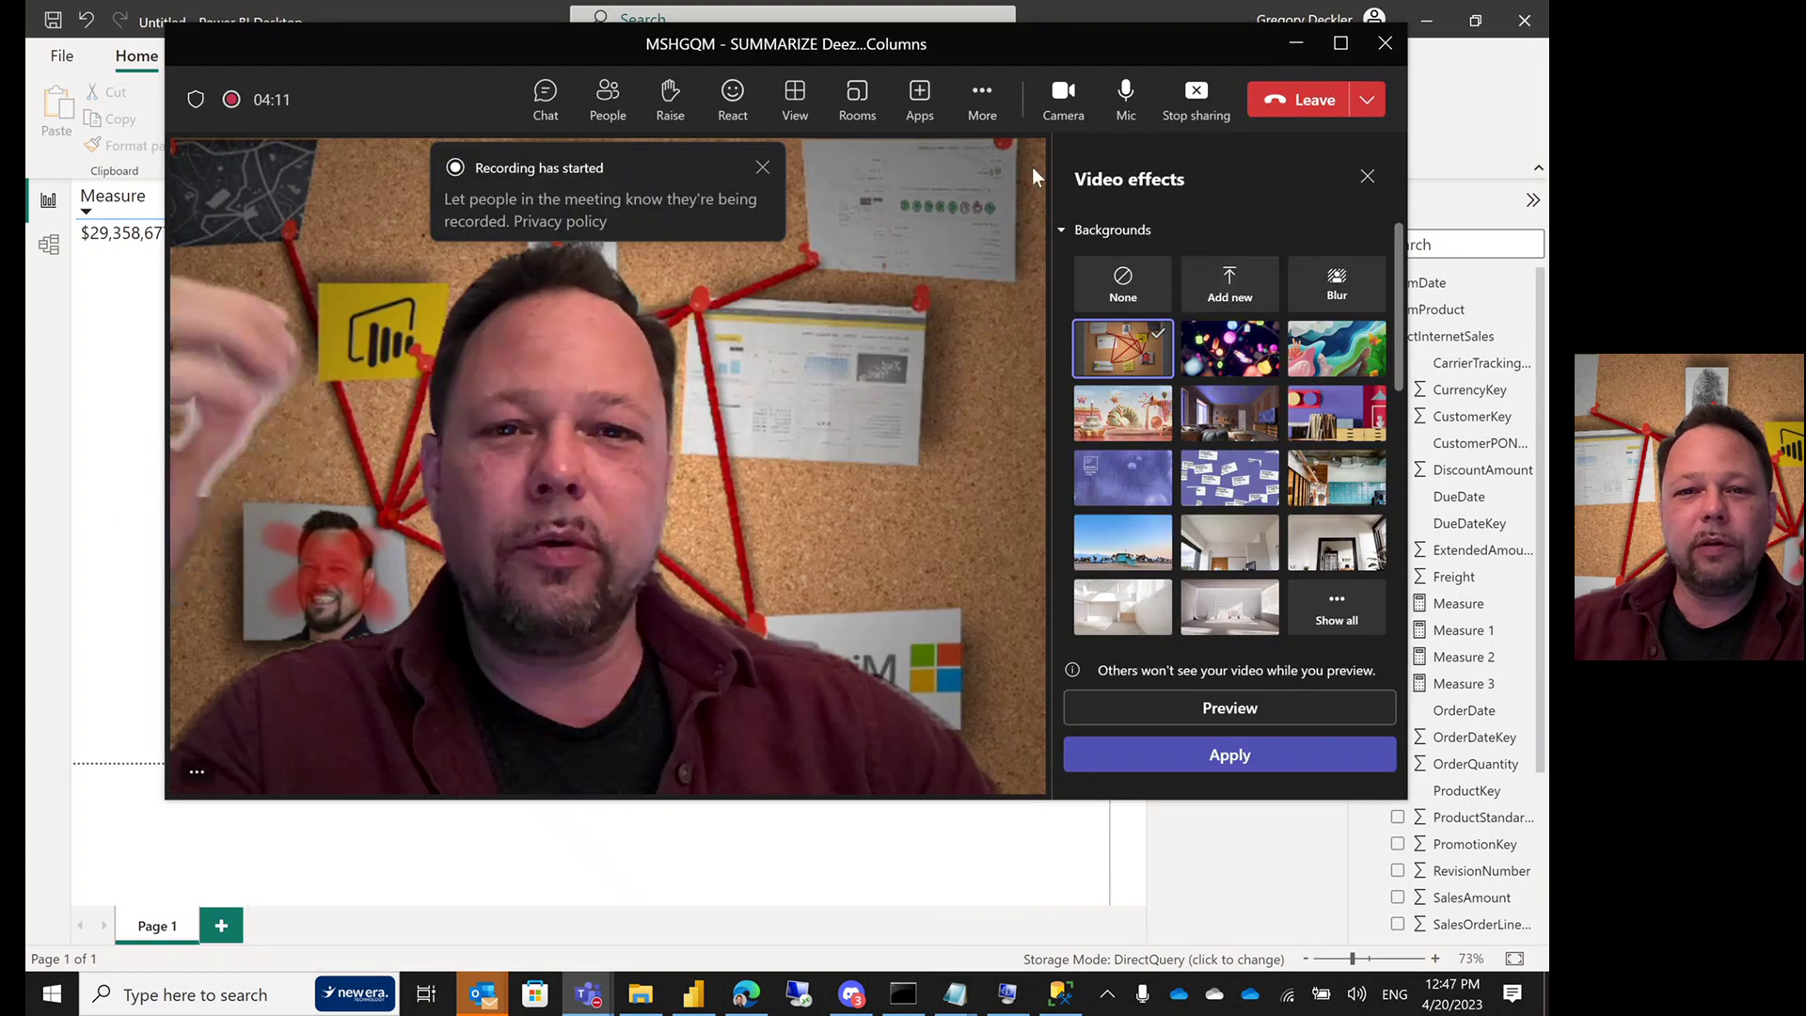
{"action": "left_click", "coordinate": [1125, 294]}
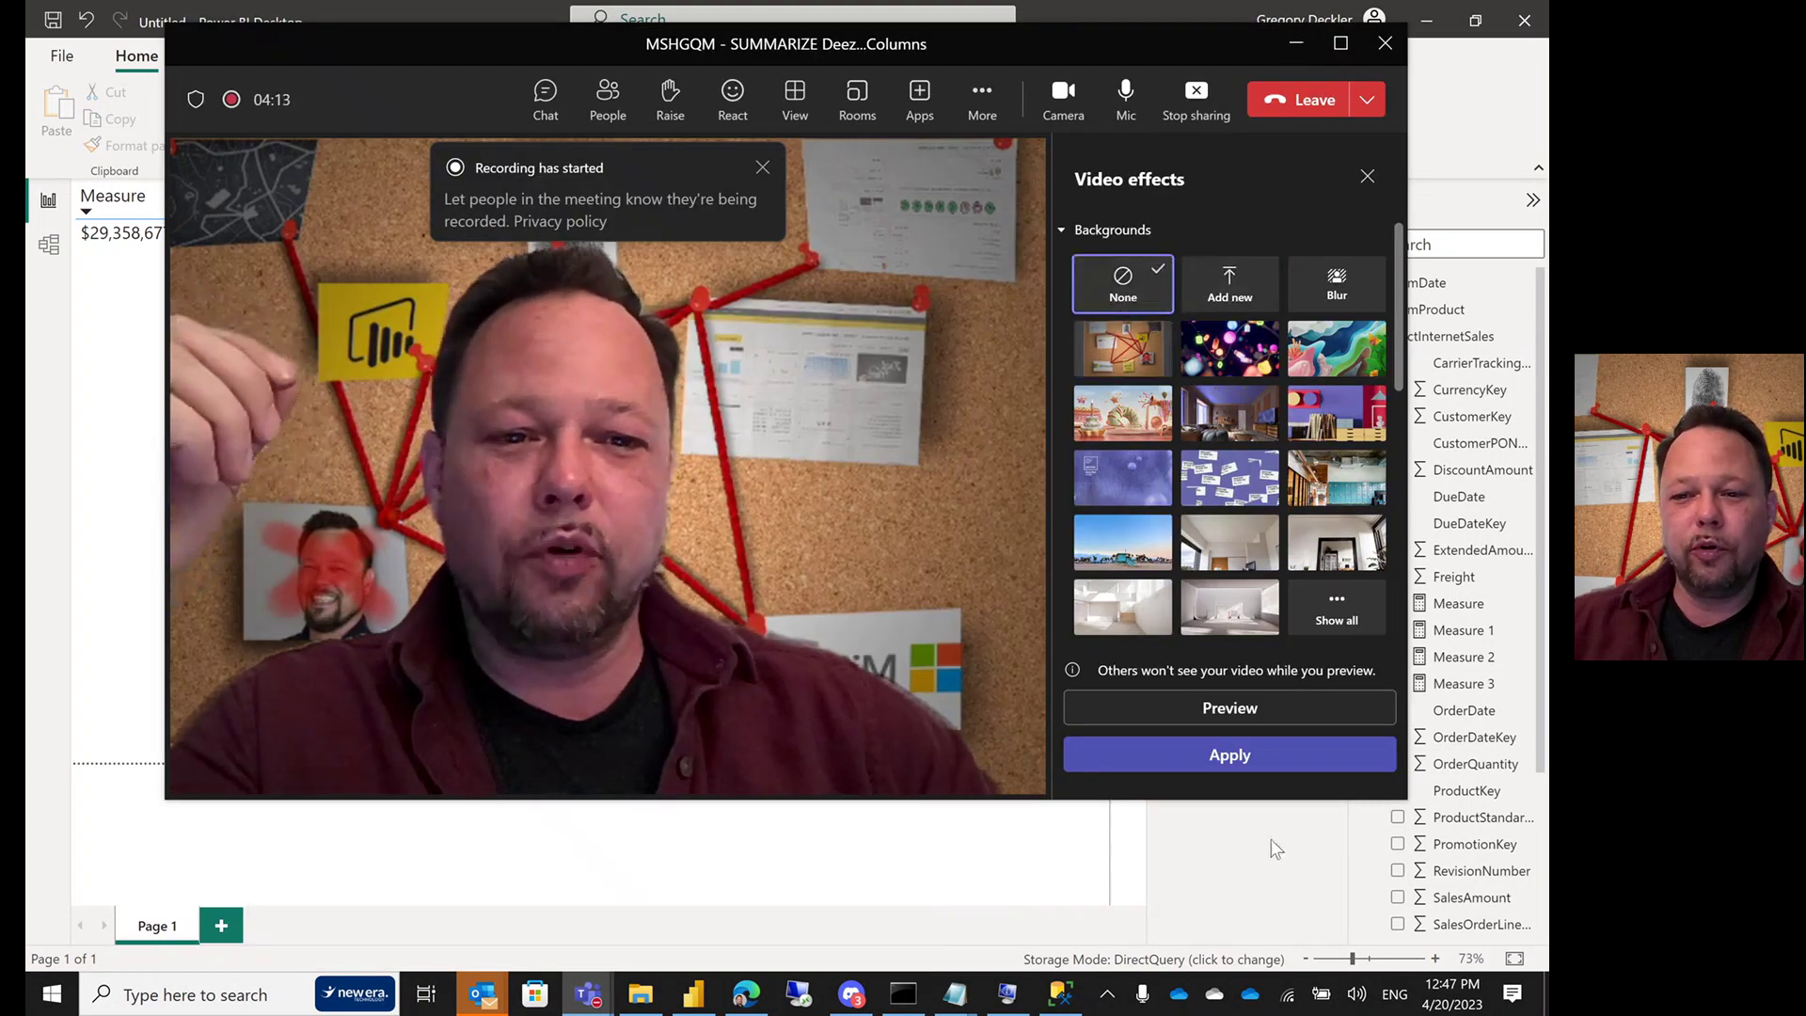
{"action": "left_click", "coordinate": [1254, 771]}
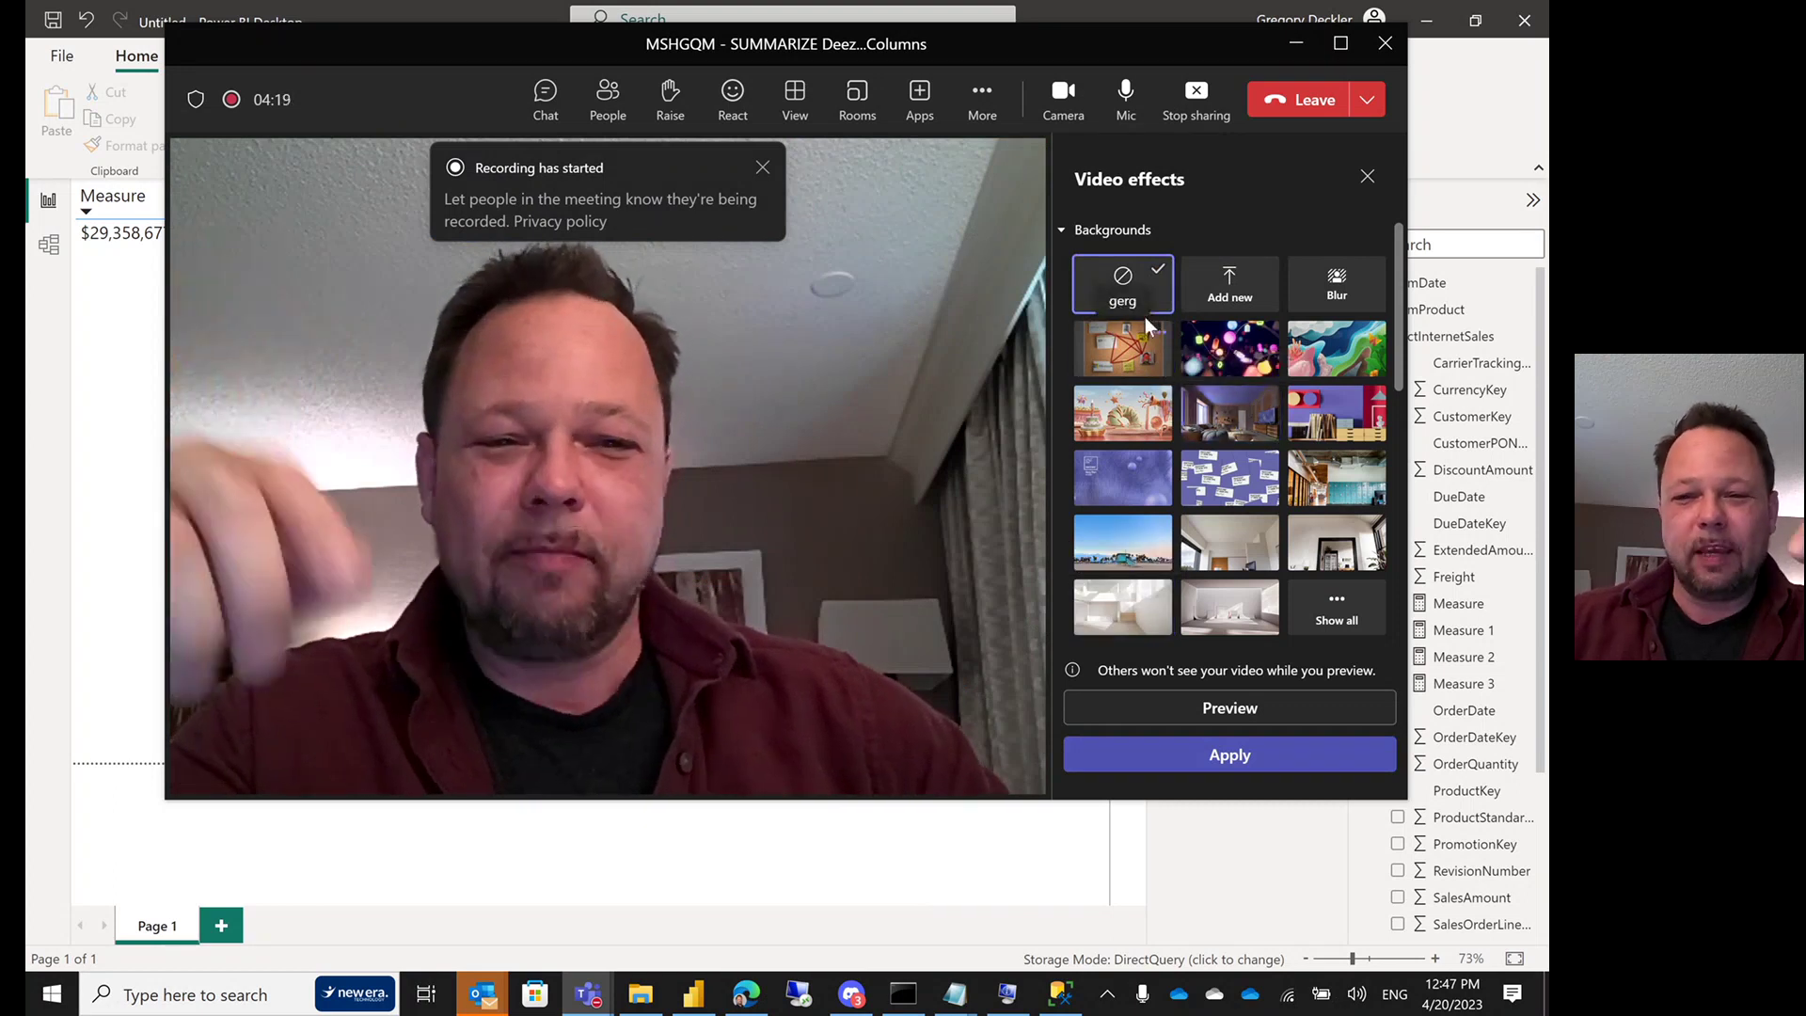
{"action": "left_click", "coordinate": [1149, 362]}
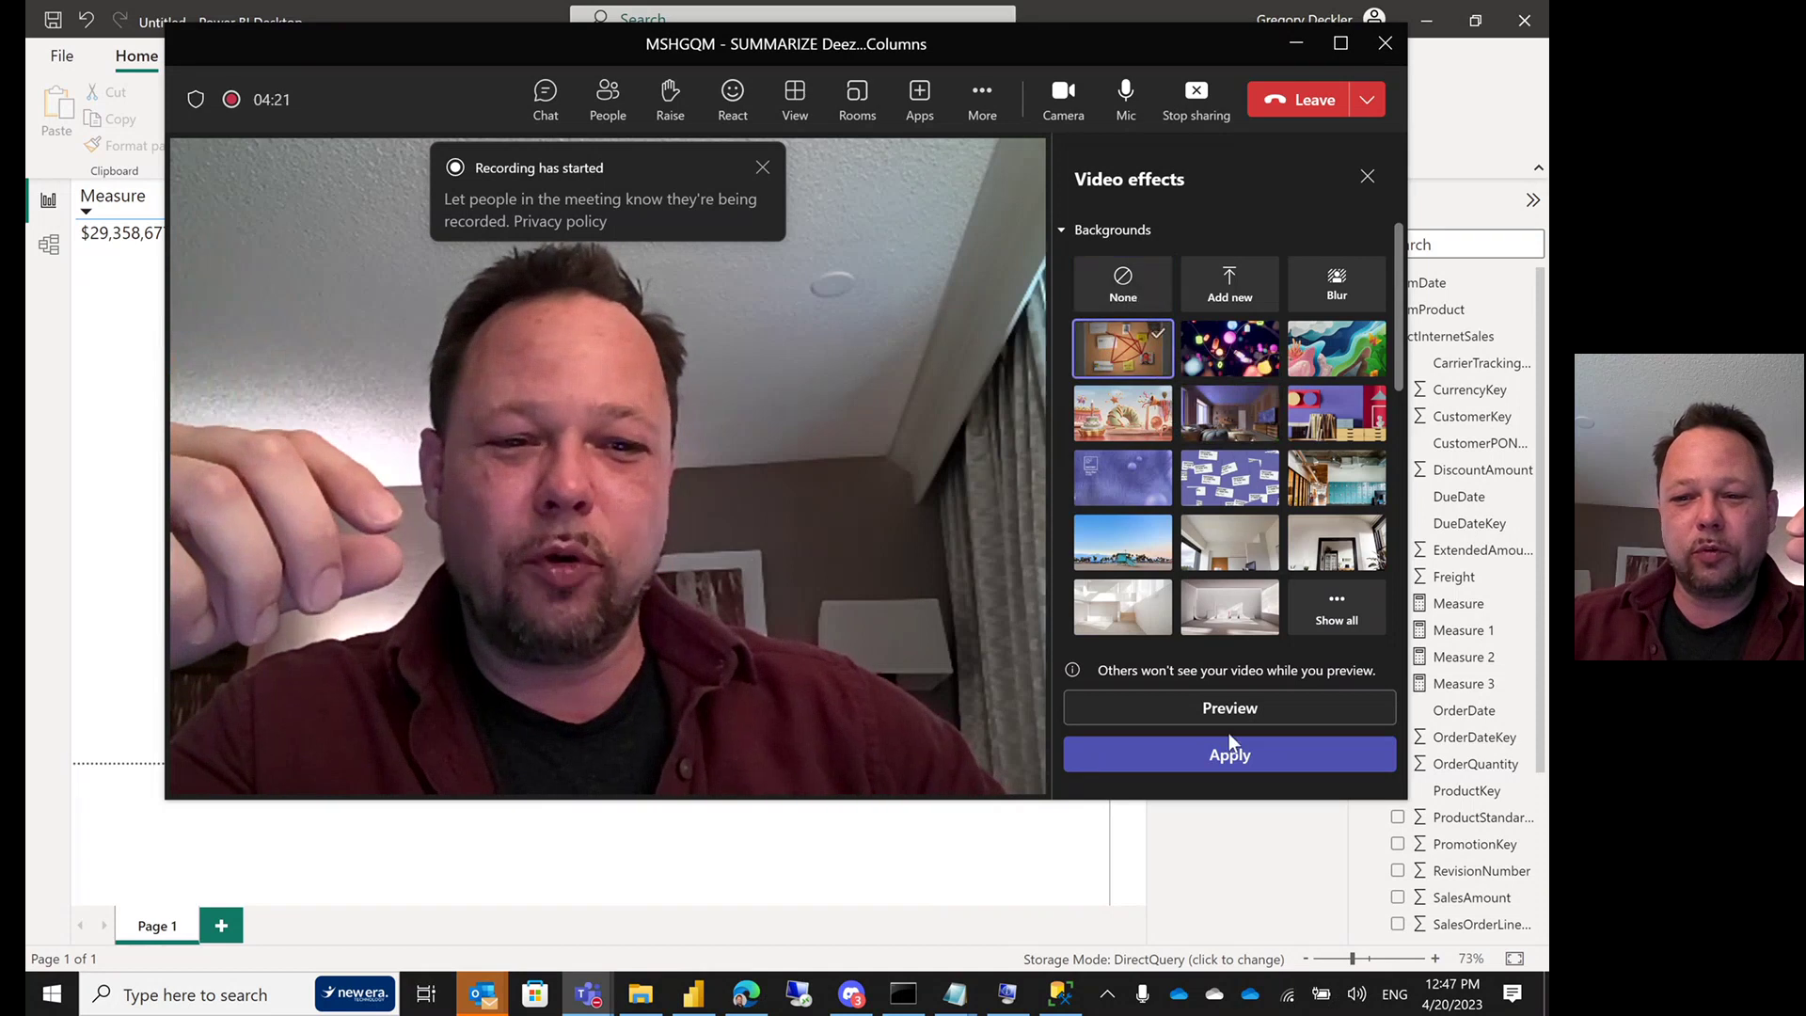
{"action": "left_click", "coordinate": [1235, 764]}
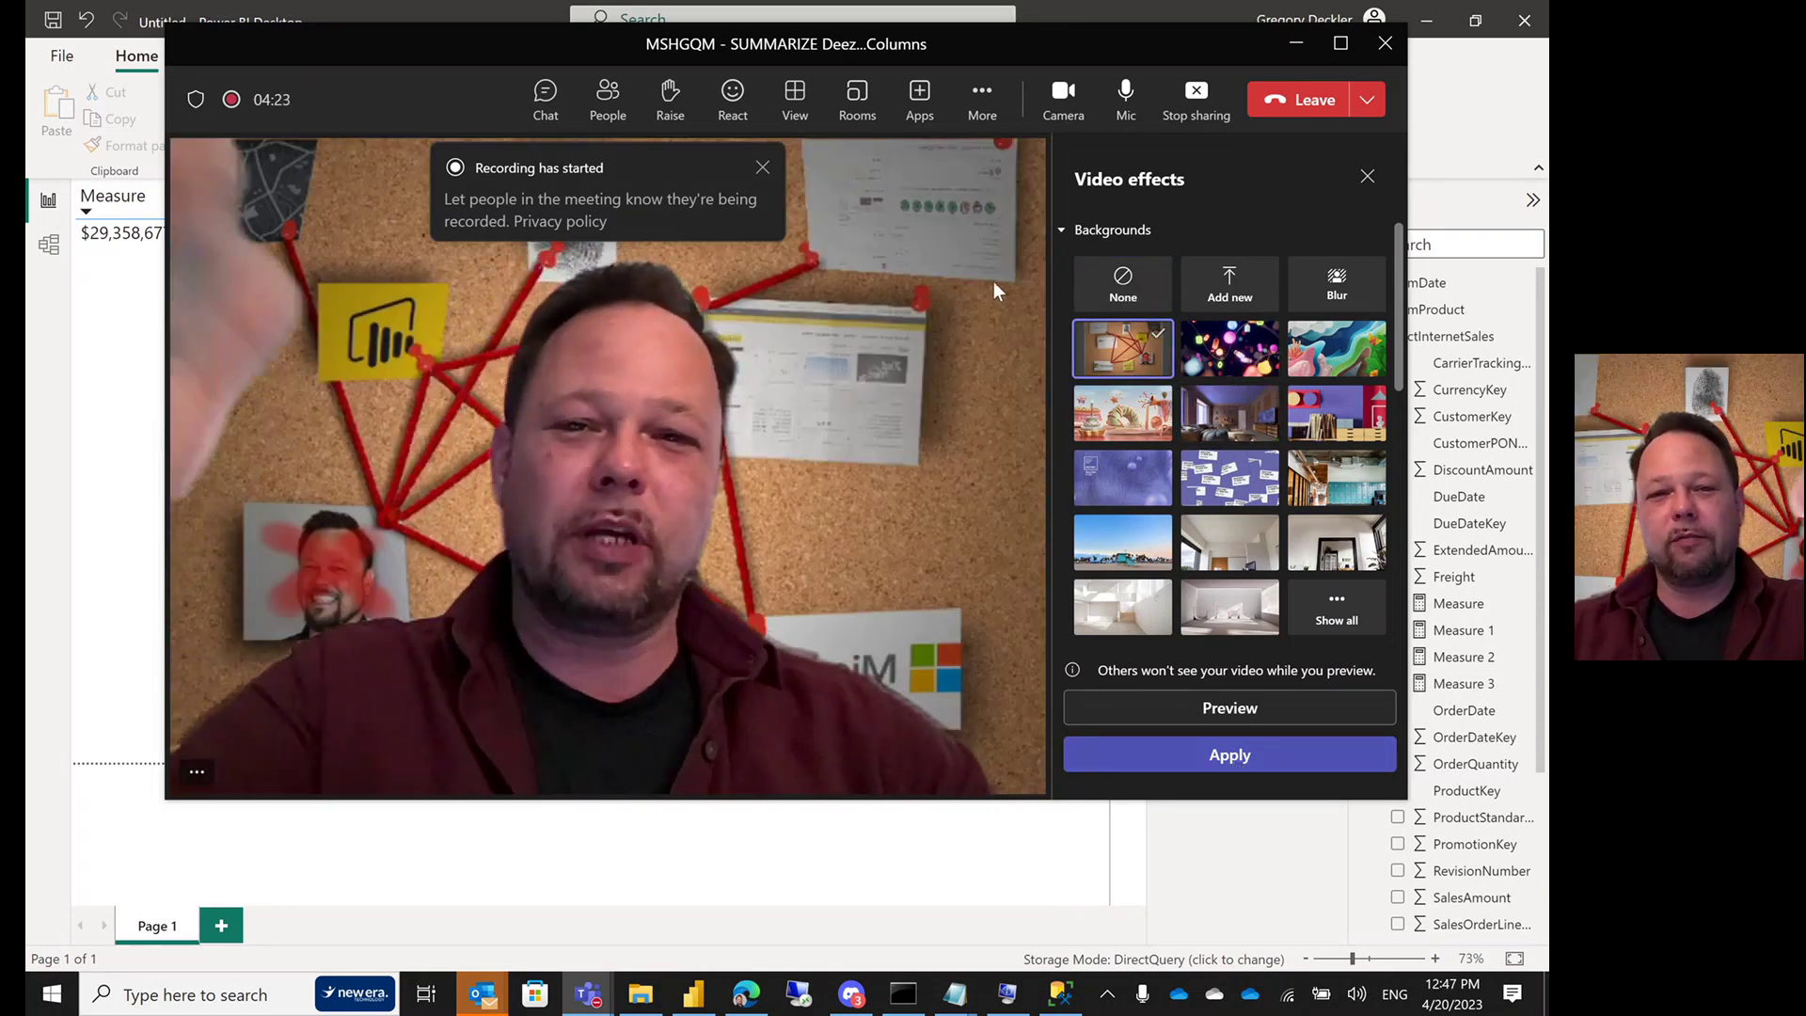
{"action": "left_click", "coordinate": [1297, 43]}
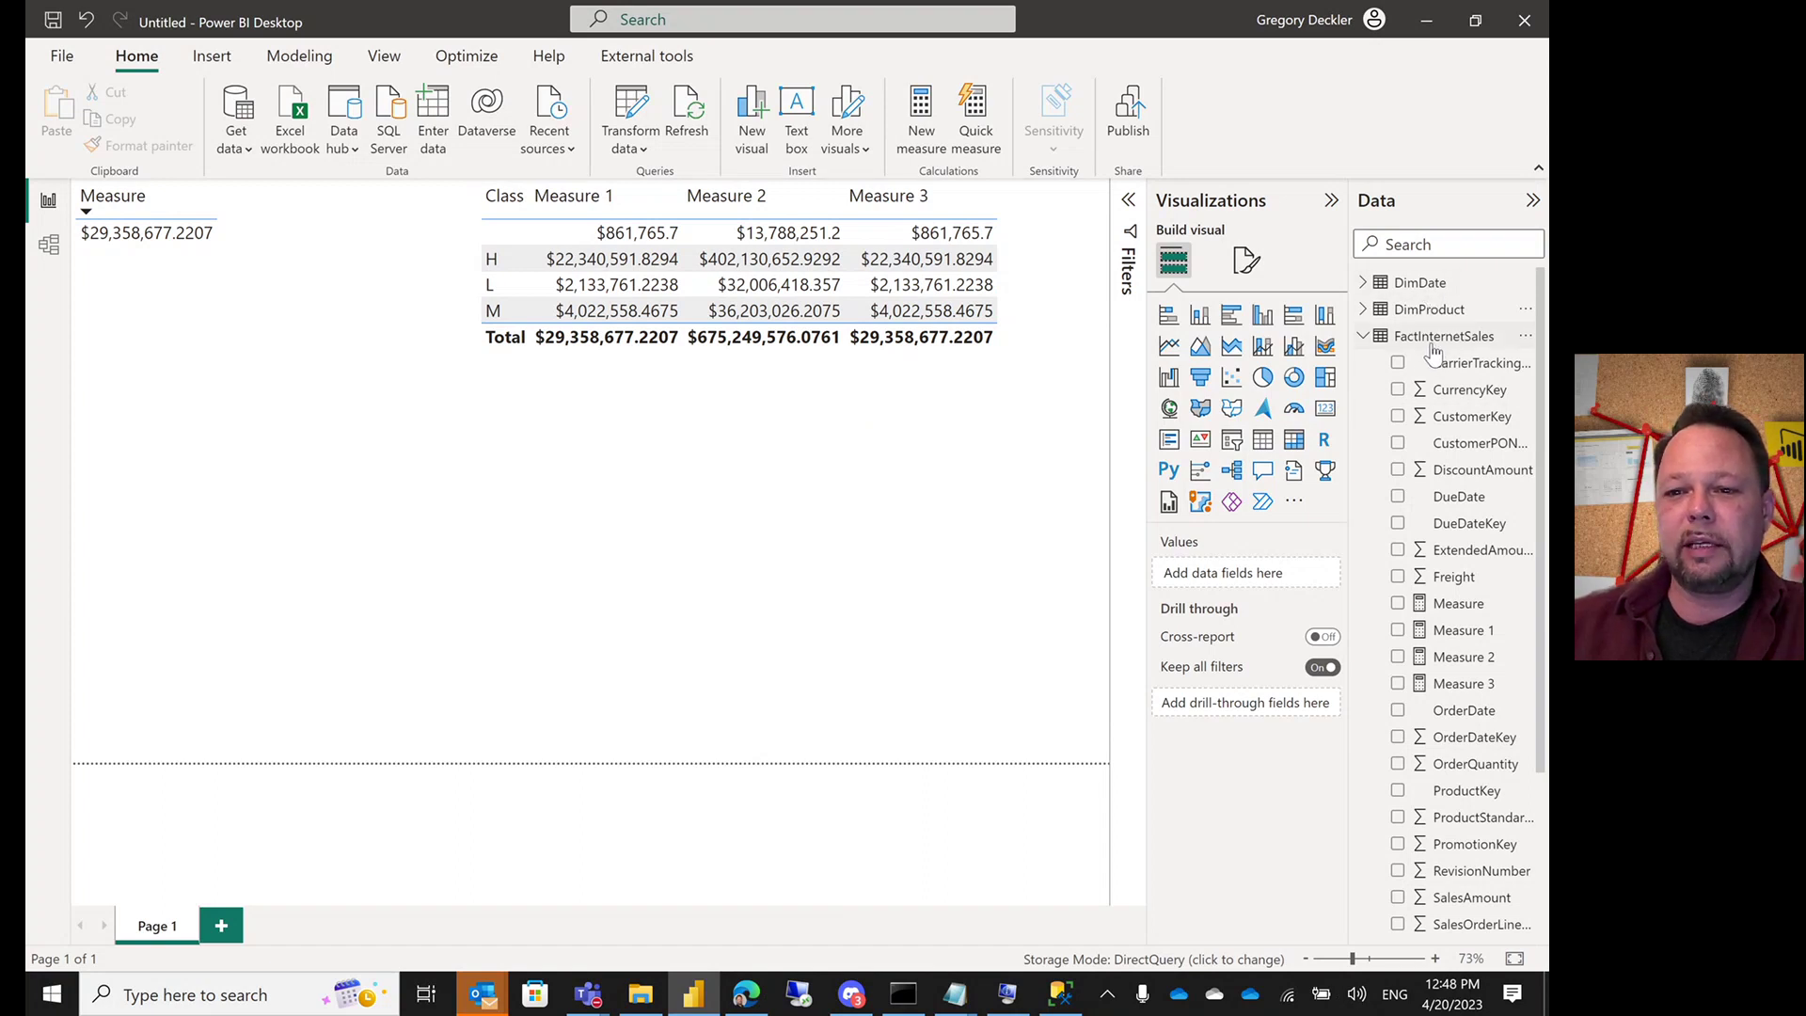
Step: Show Measure's full nine-line DAX: SUMX over SUMMARIZECOLUMNS by CalendarYear and Color
{"action": "left_click", "coordinate": [1456, 603]}
{"action": "left_click", "coordinate": [1127, 199]}
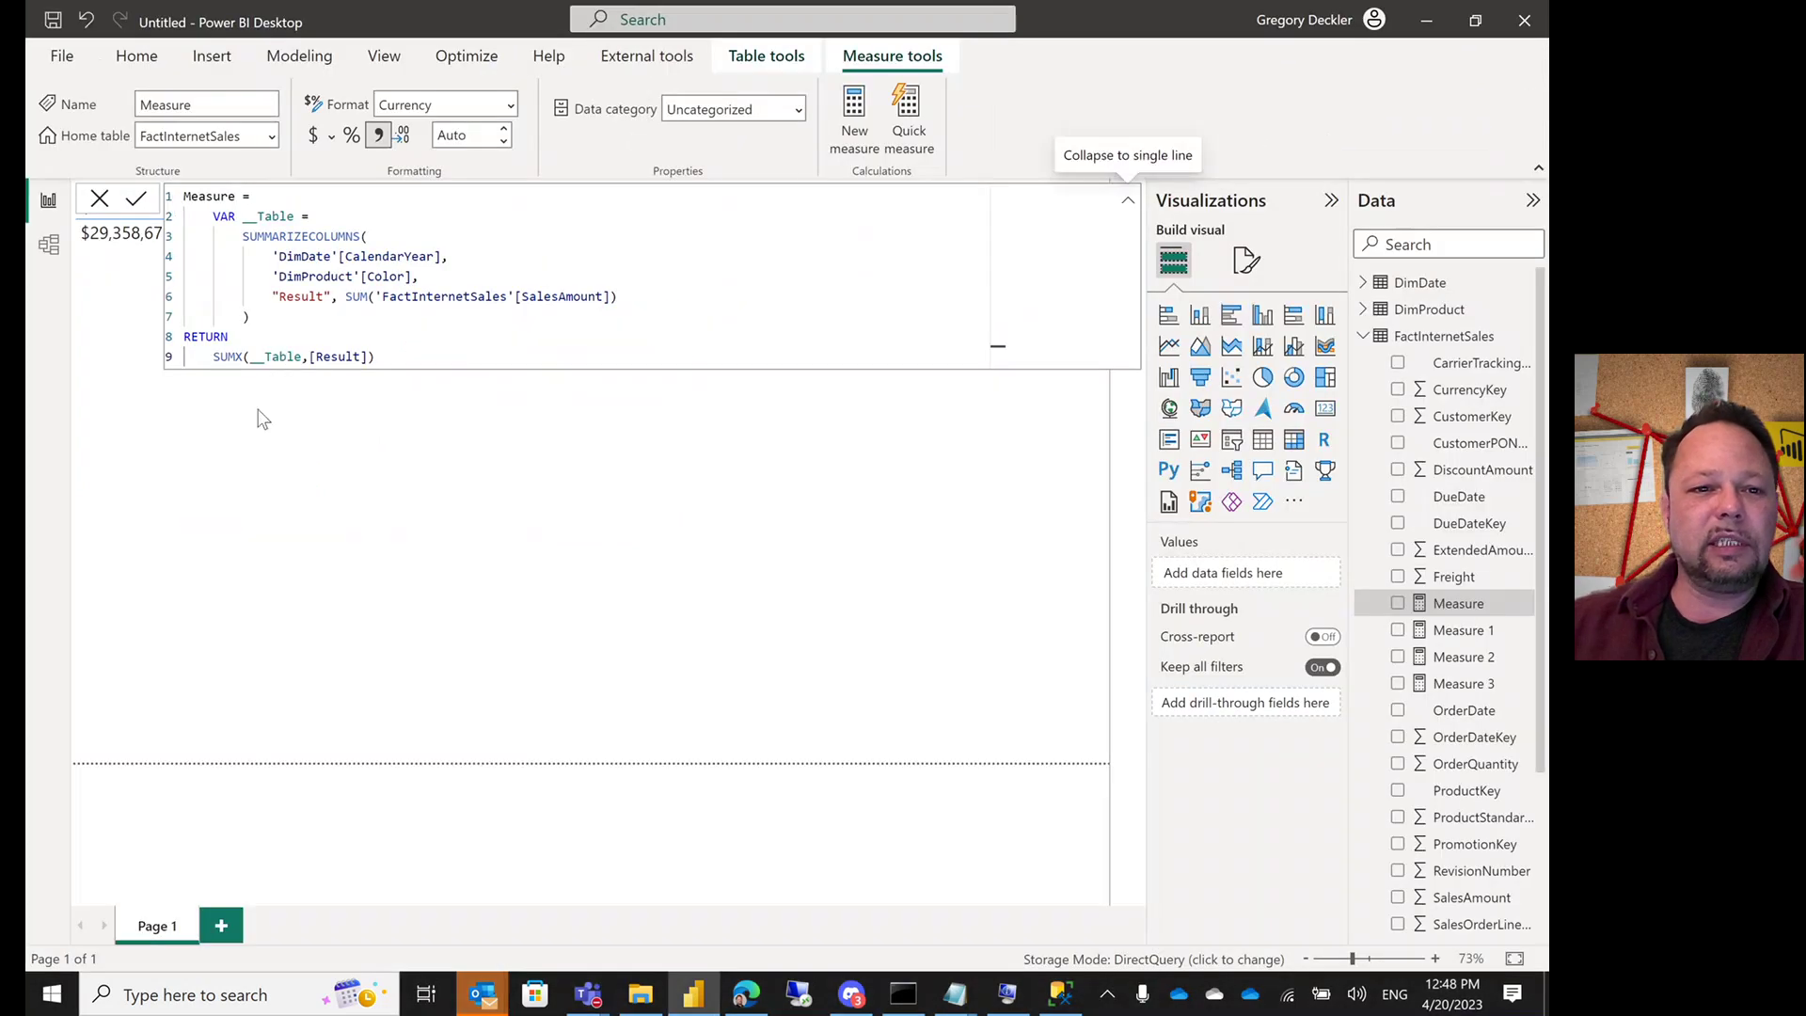
Step: Add DimProduct's Class to the Measure table visual, which then shows a can't-display error
{"action": "left_click", "coordinate": [329, 672]}
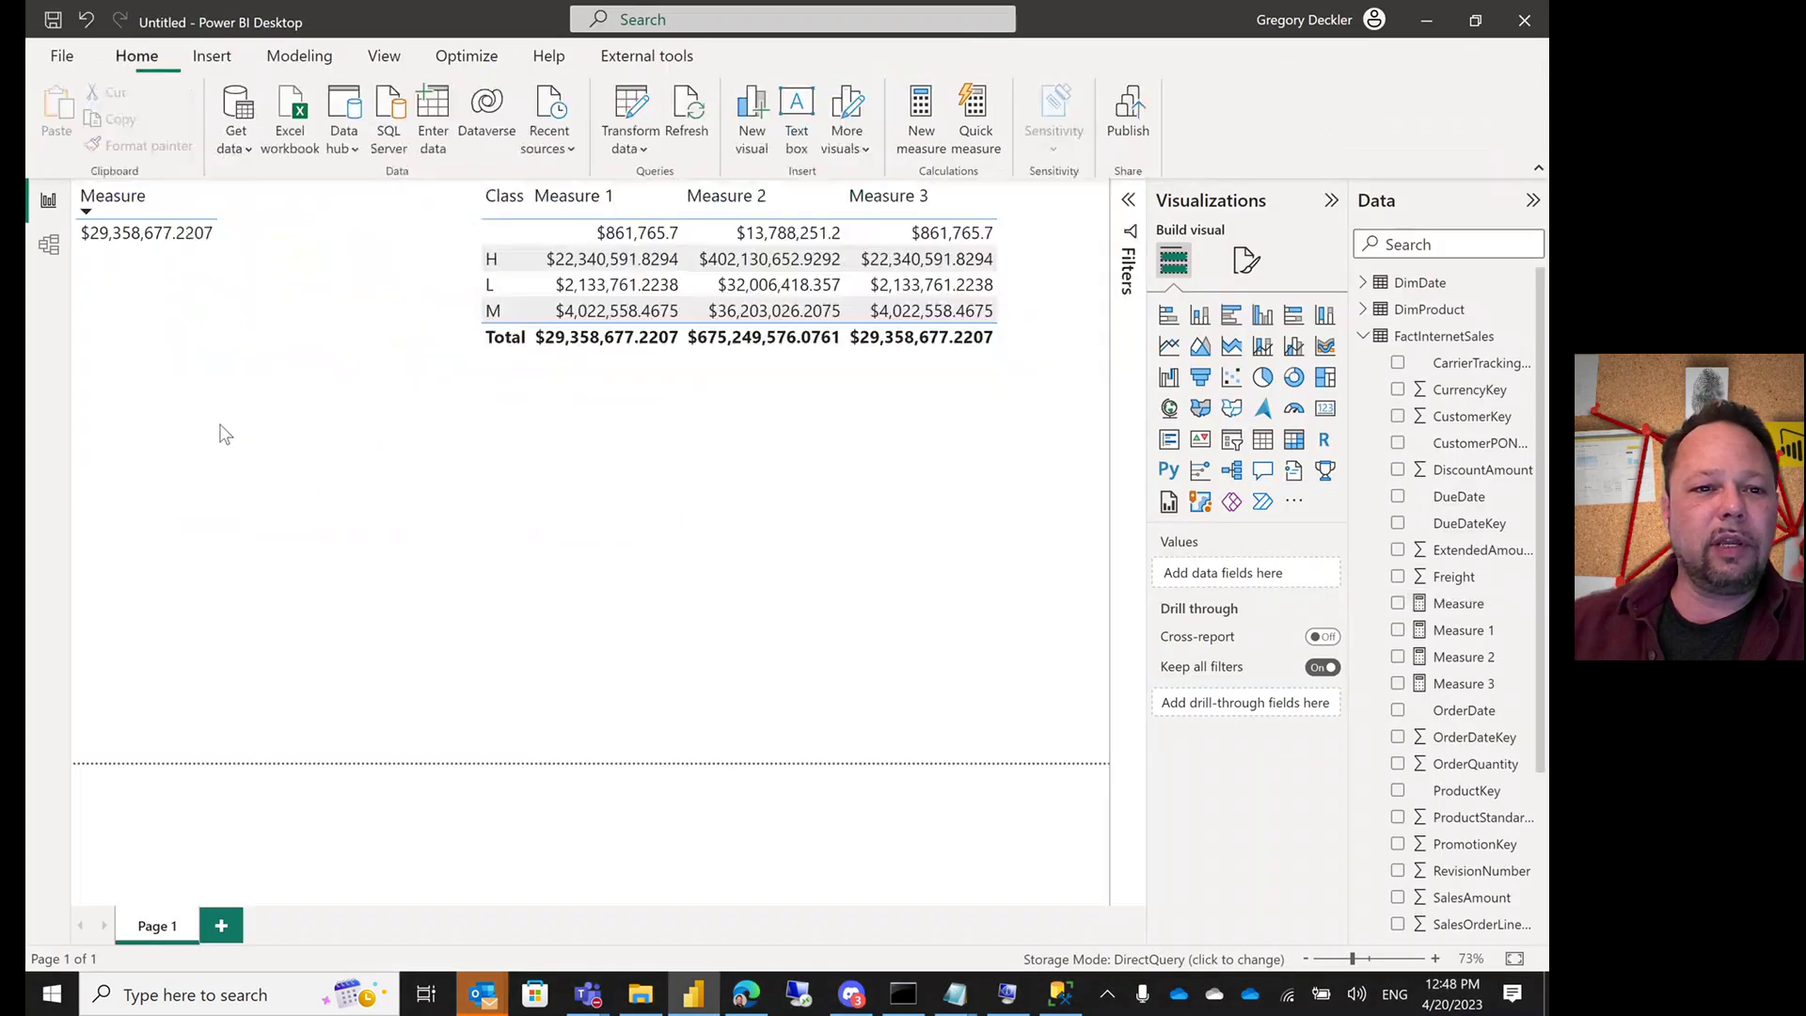
{"action": "left_click", "coordinate": [174, 299]}
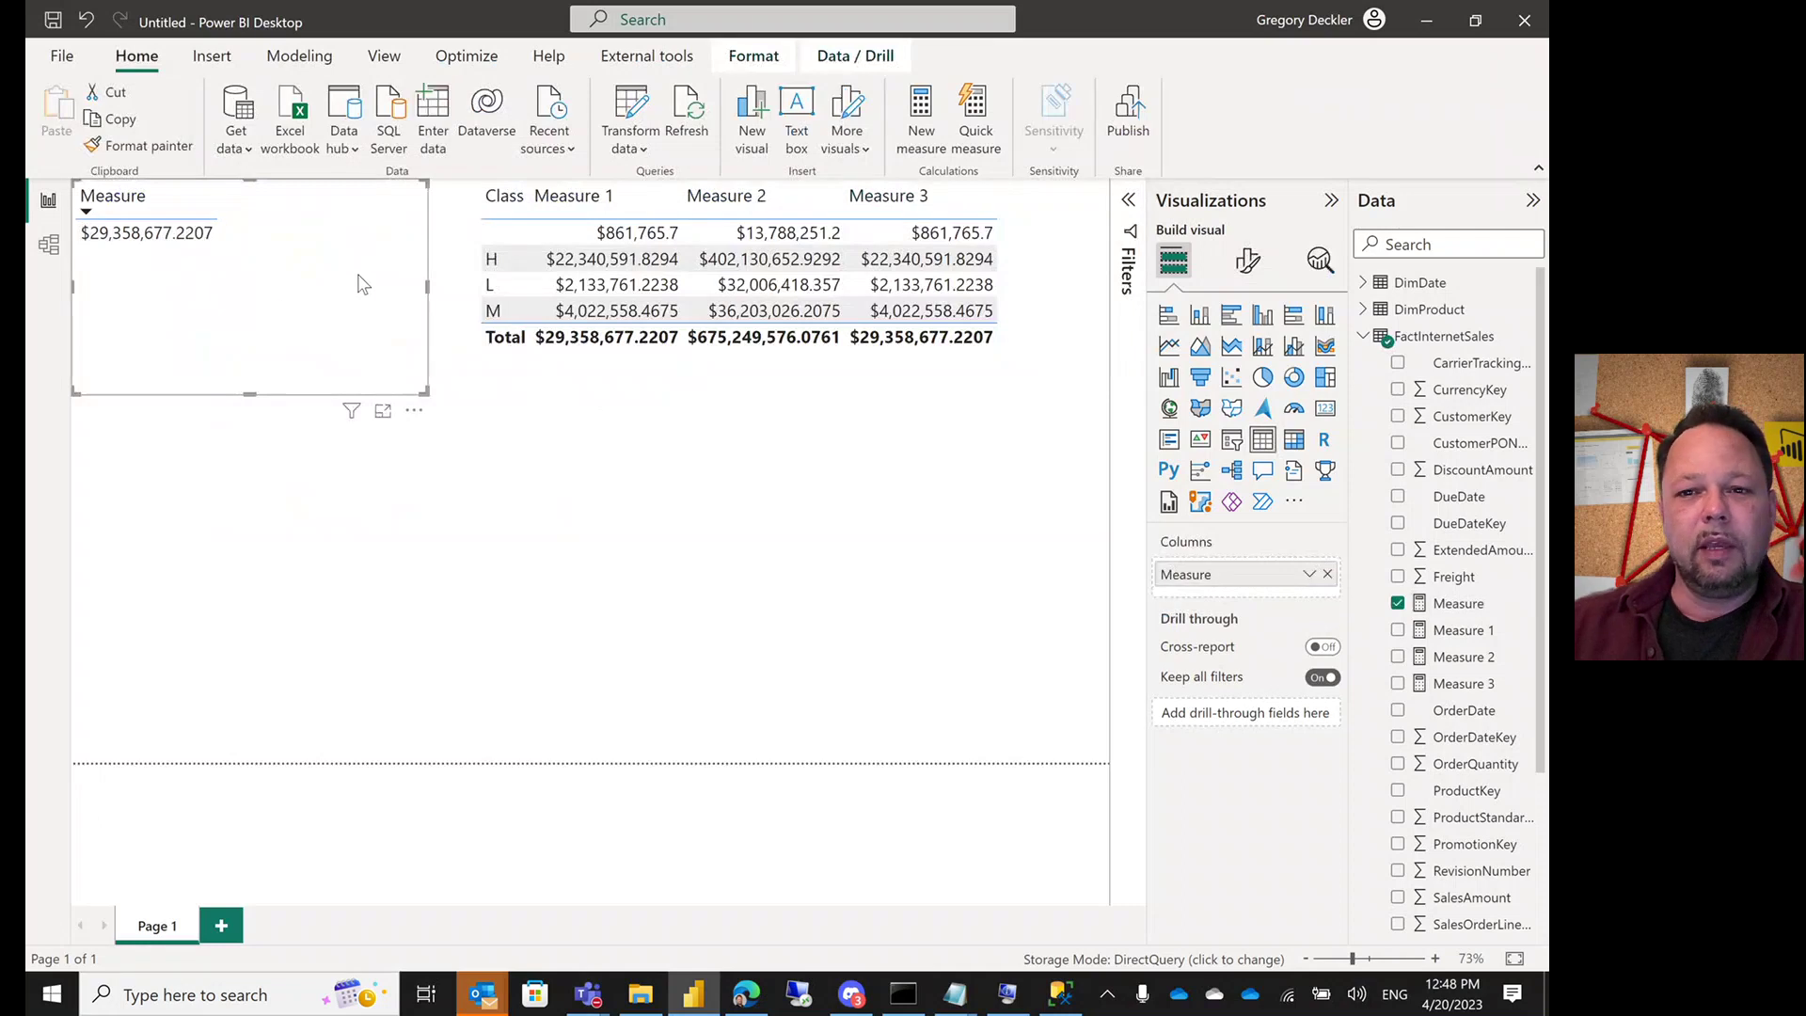
{"action": "left_click", "coordinate": [1324, 410]}
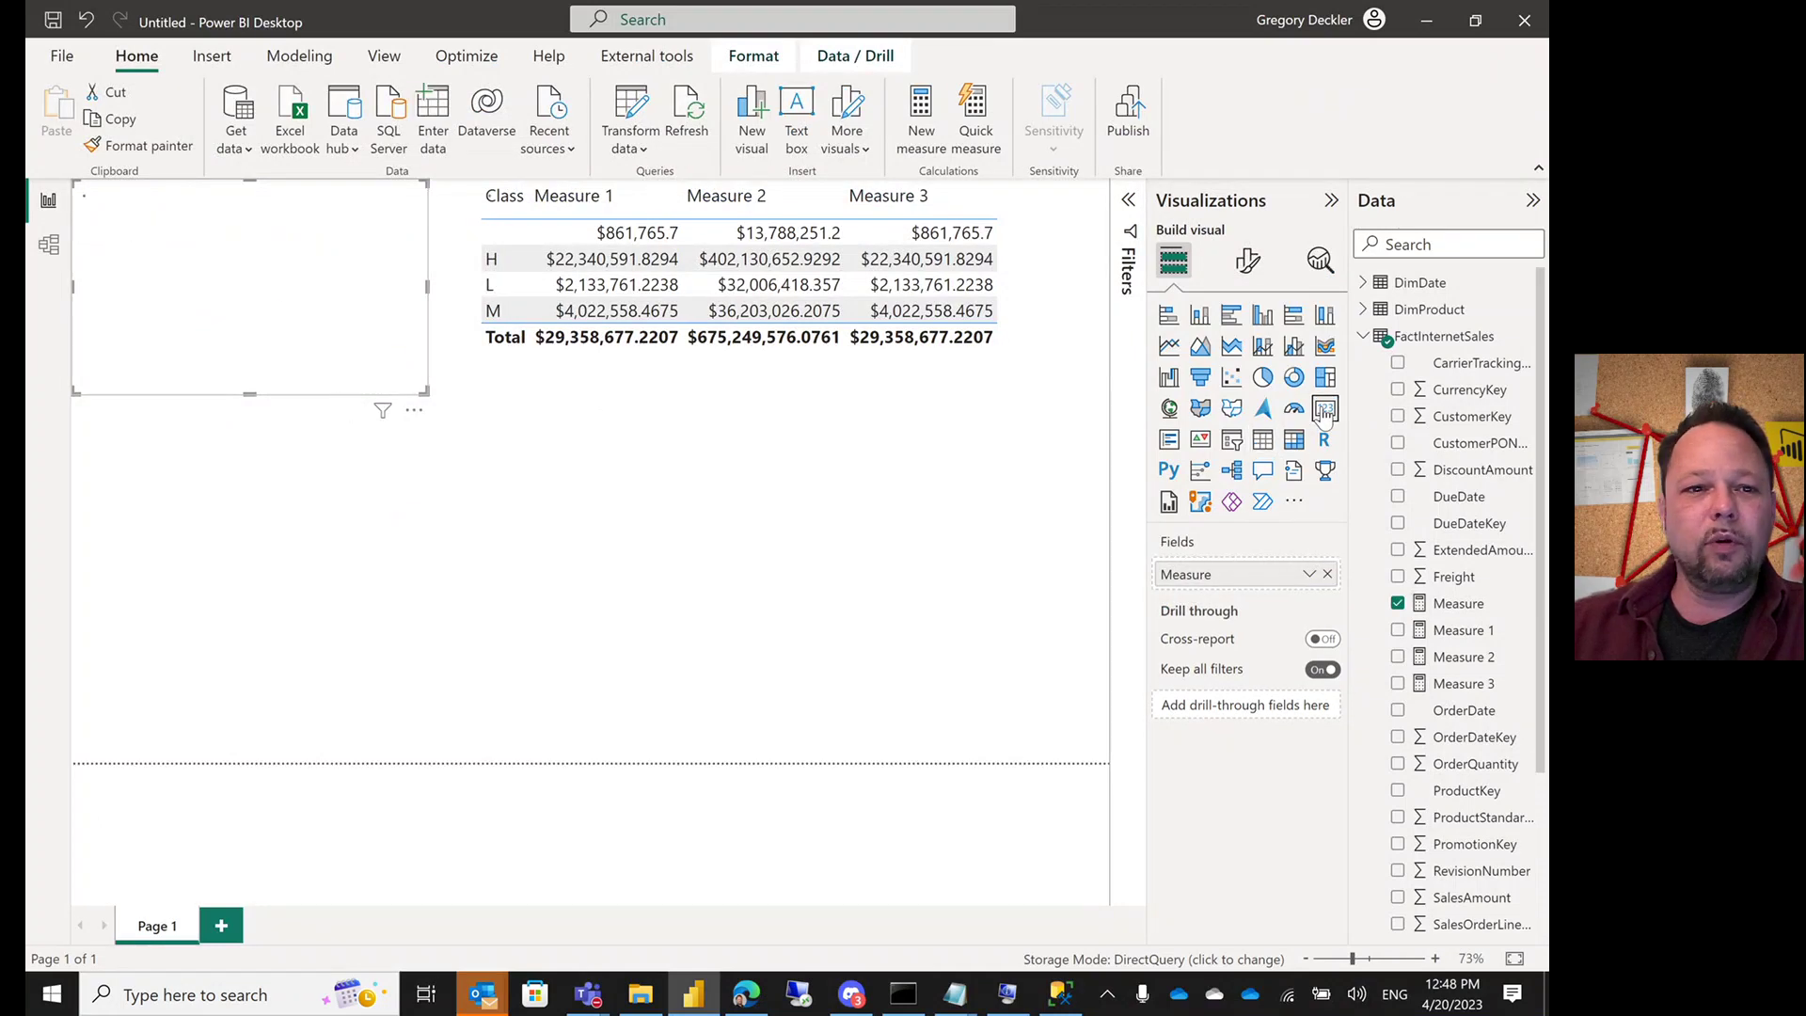
{"action": "left_click", "coordinate": [1262, 439]}
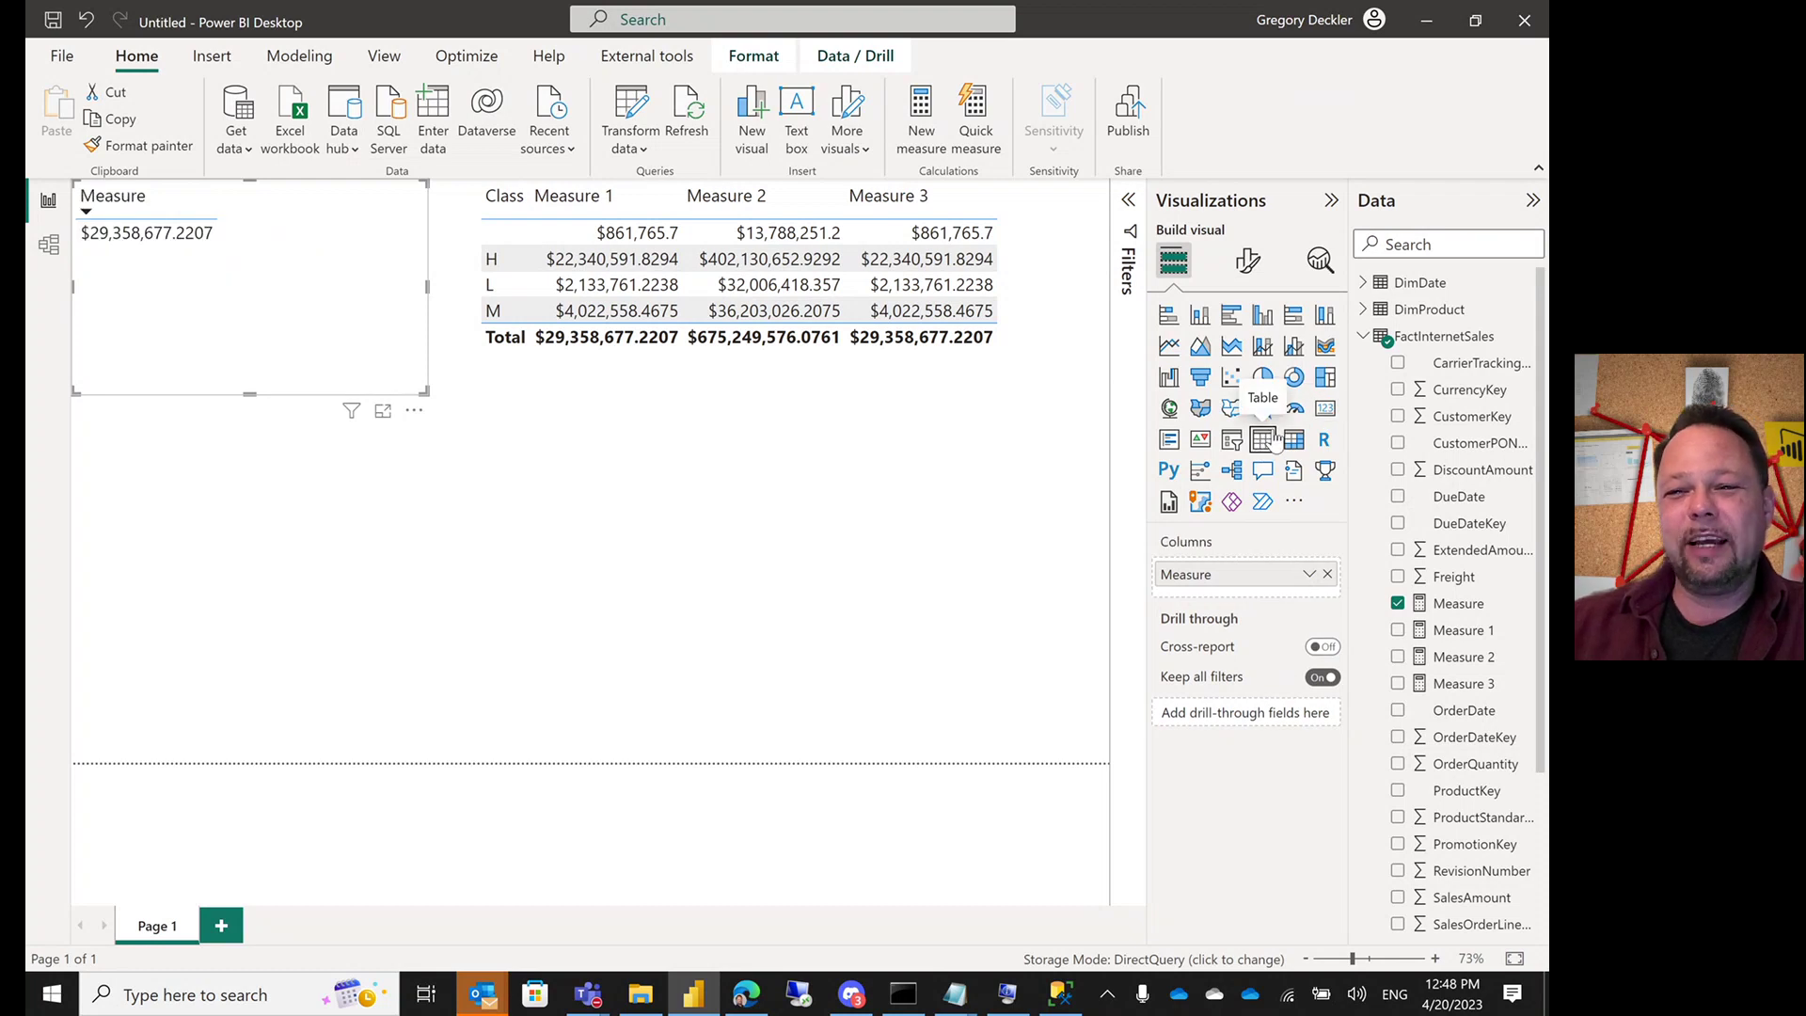
{"action": "left_click", "coordinate": [1363, 310]}
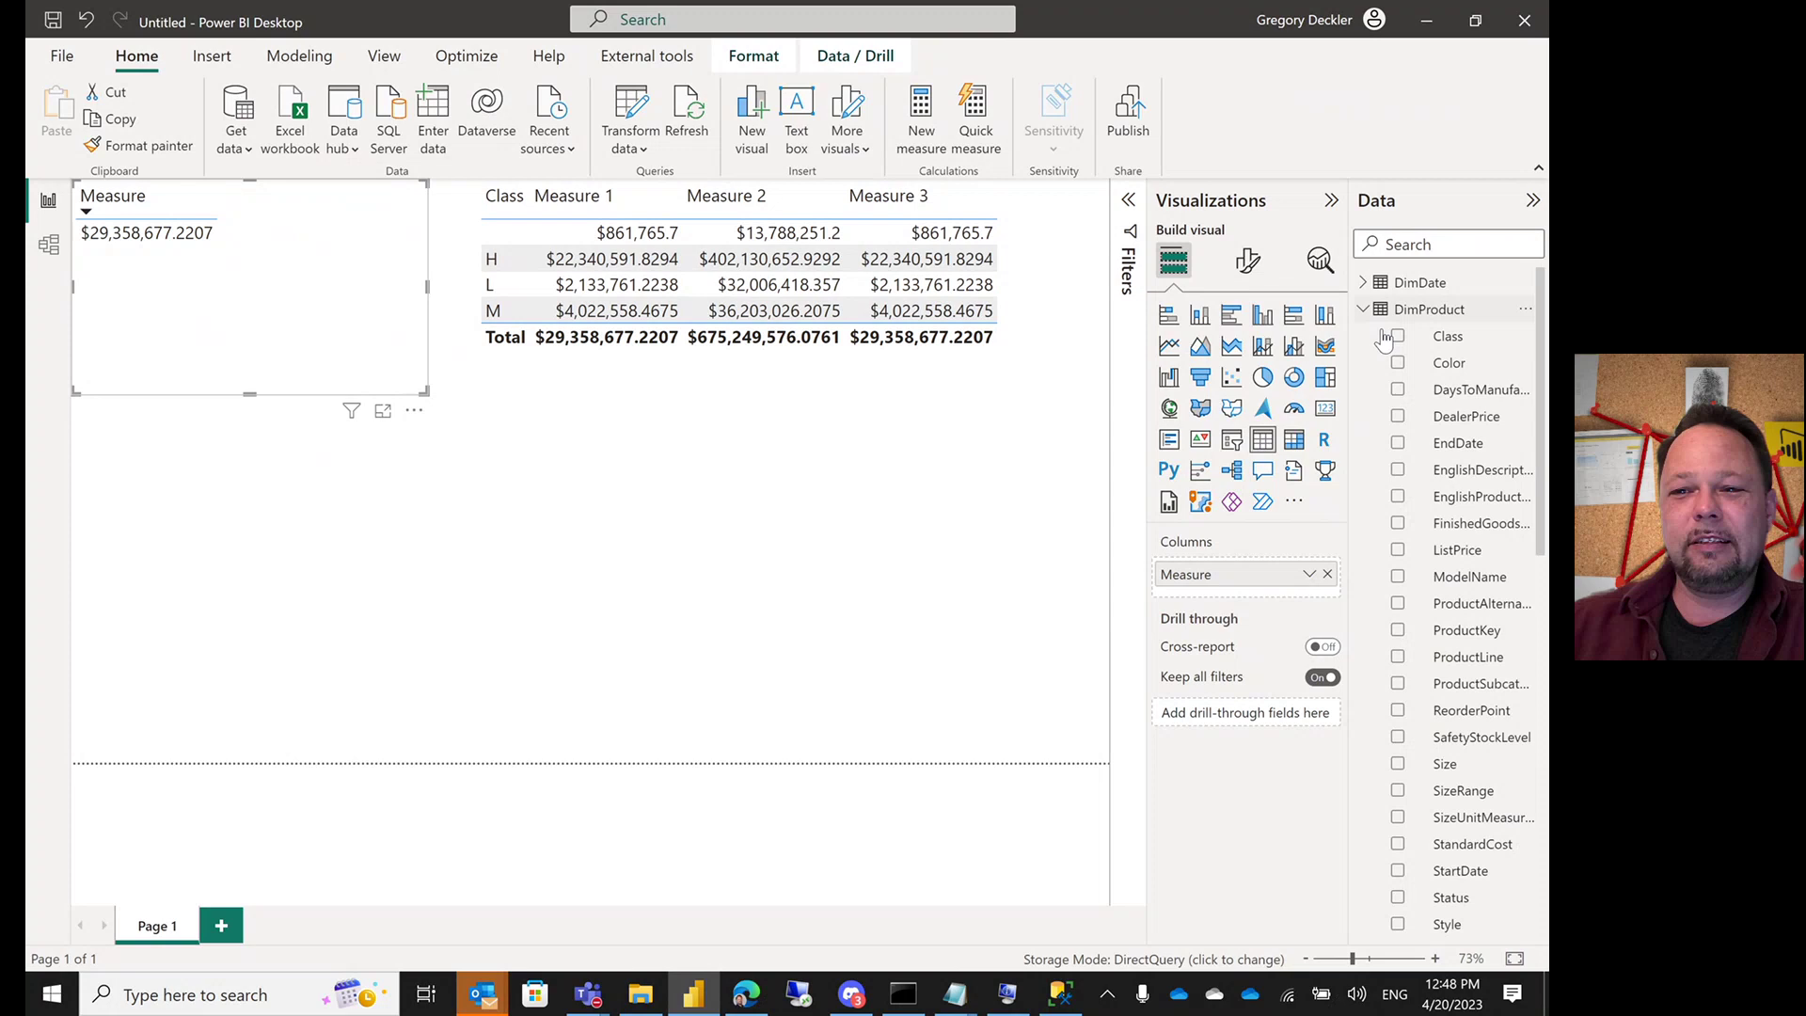
{"action": "left_click", "coordinate": [1399, 338]}
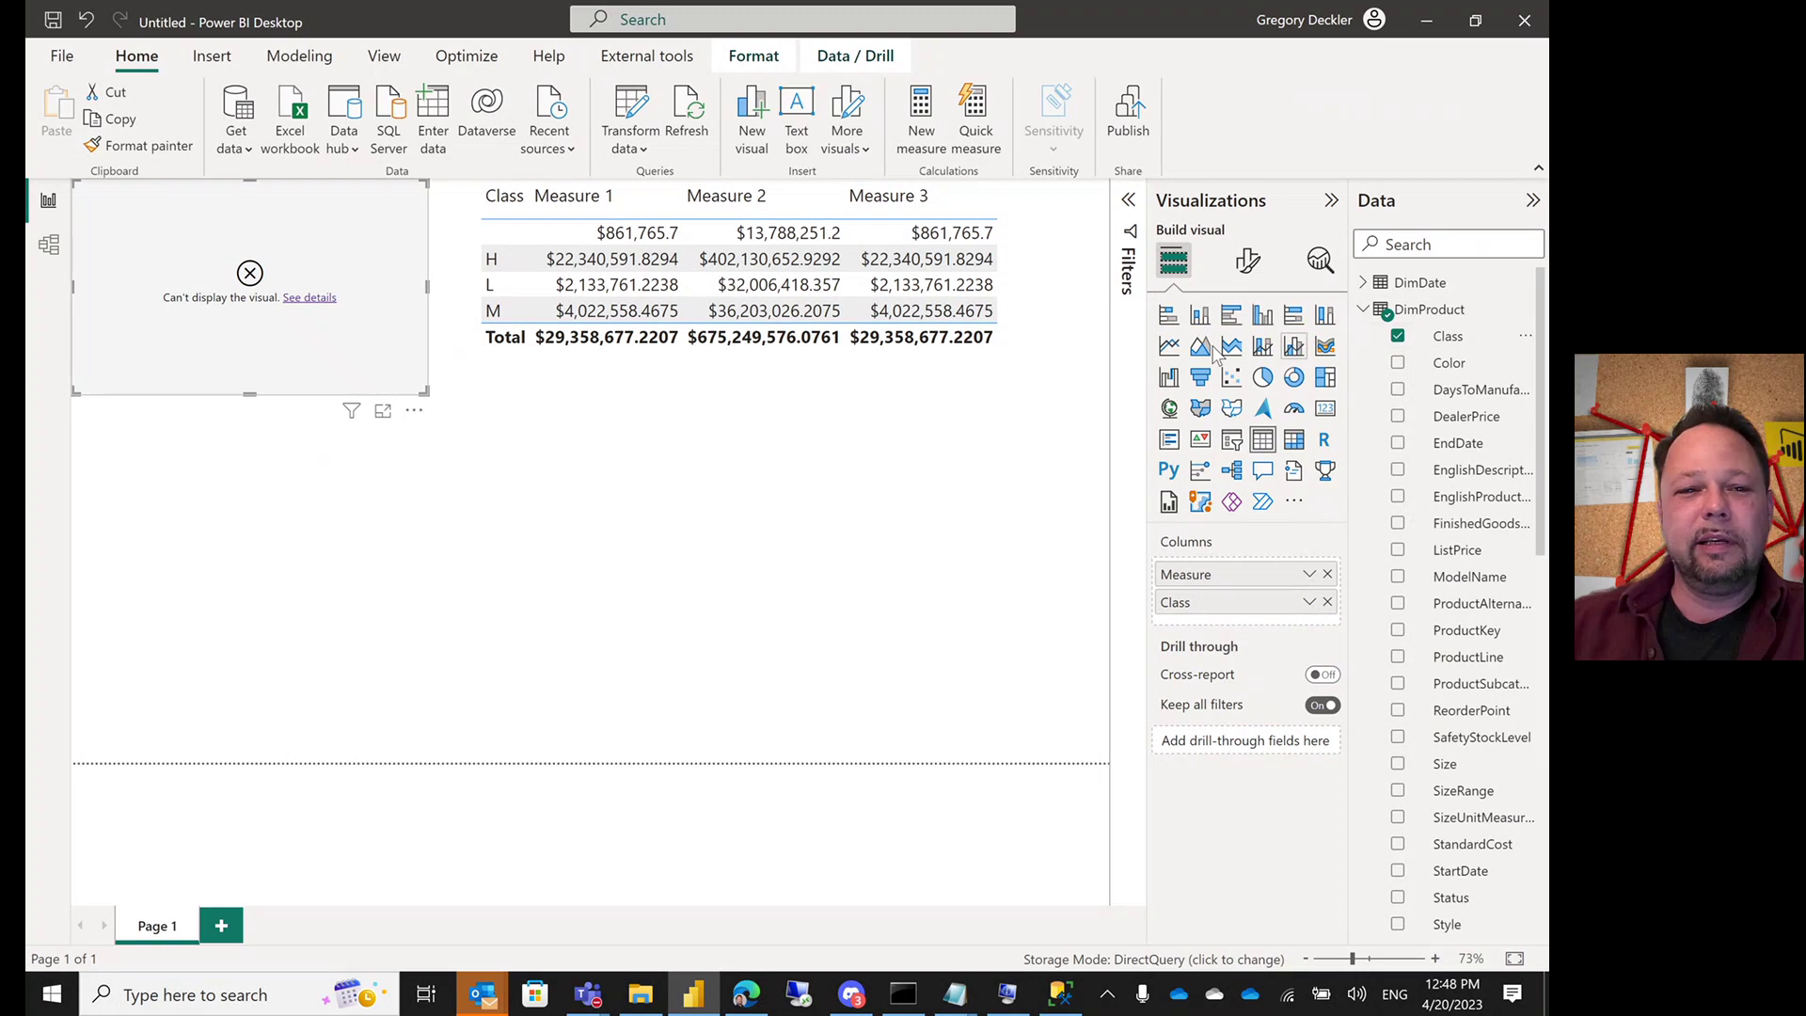
{"action": "left_click", "coordinate": [323, 297]}
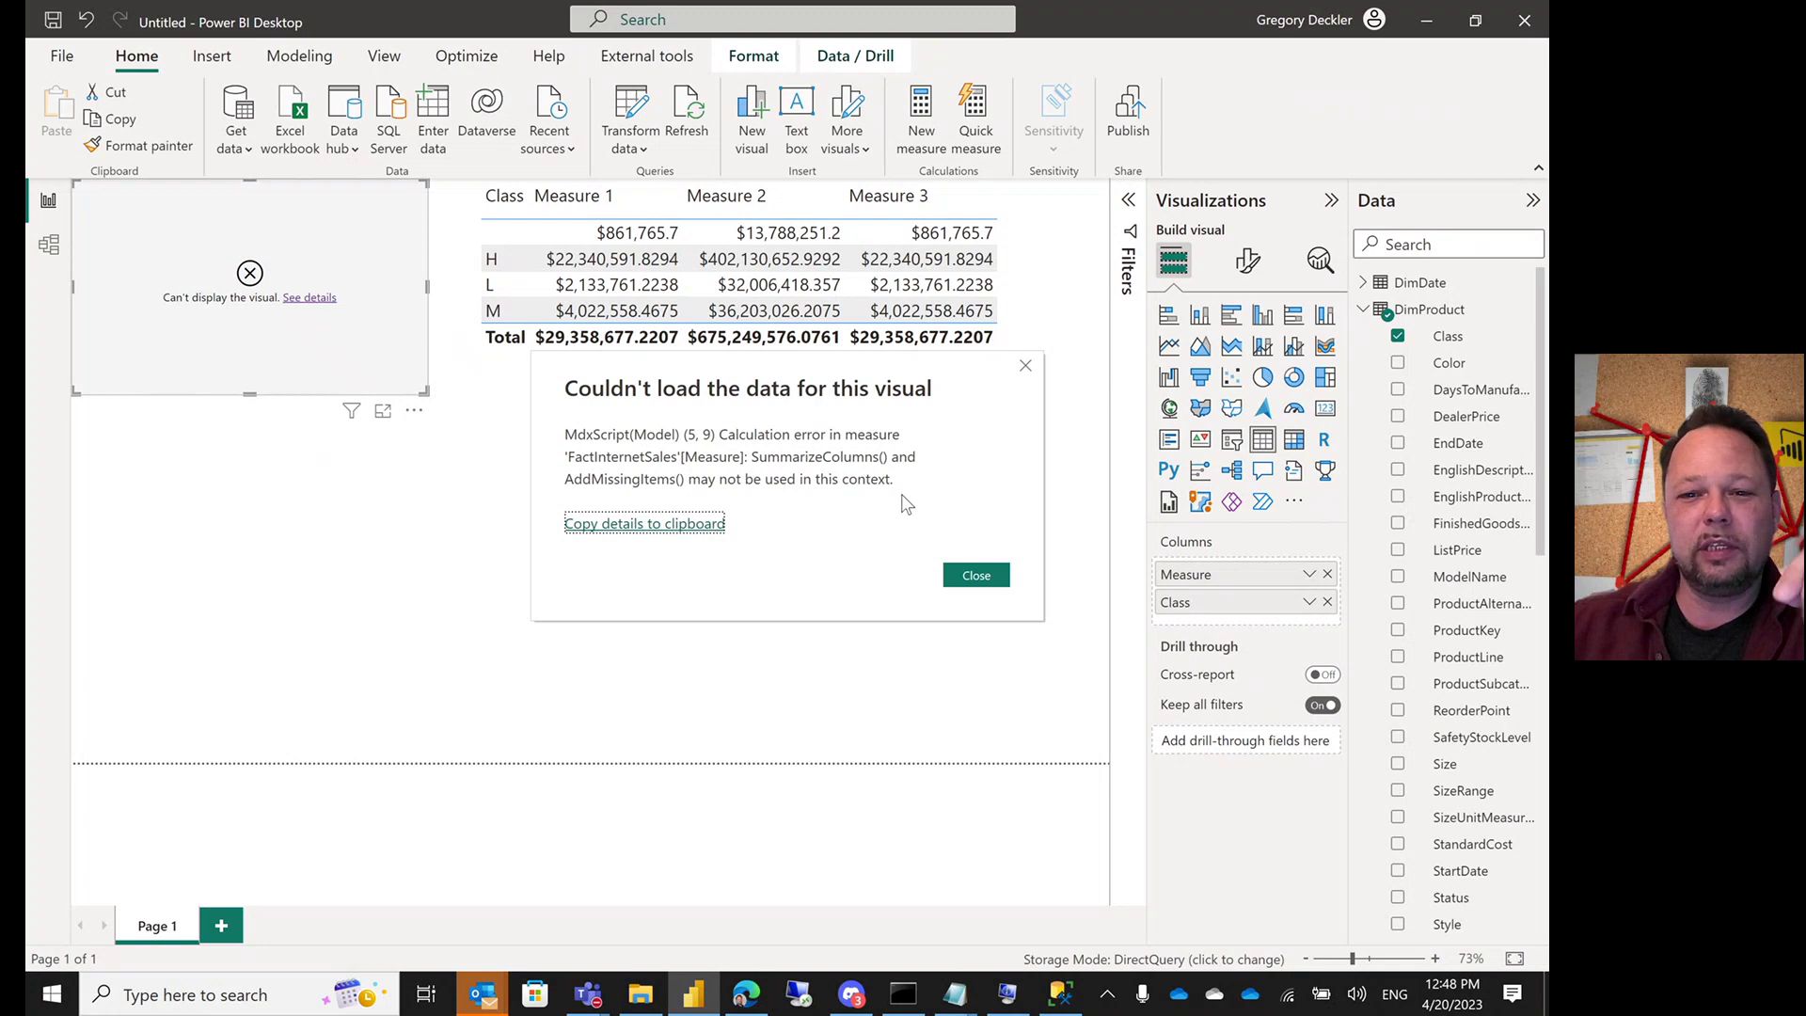
{"action": "left_click", "coordinate": [1025, 367]}
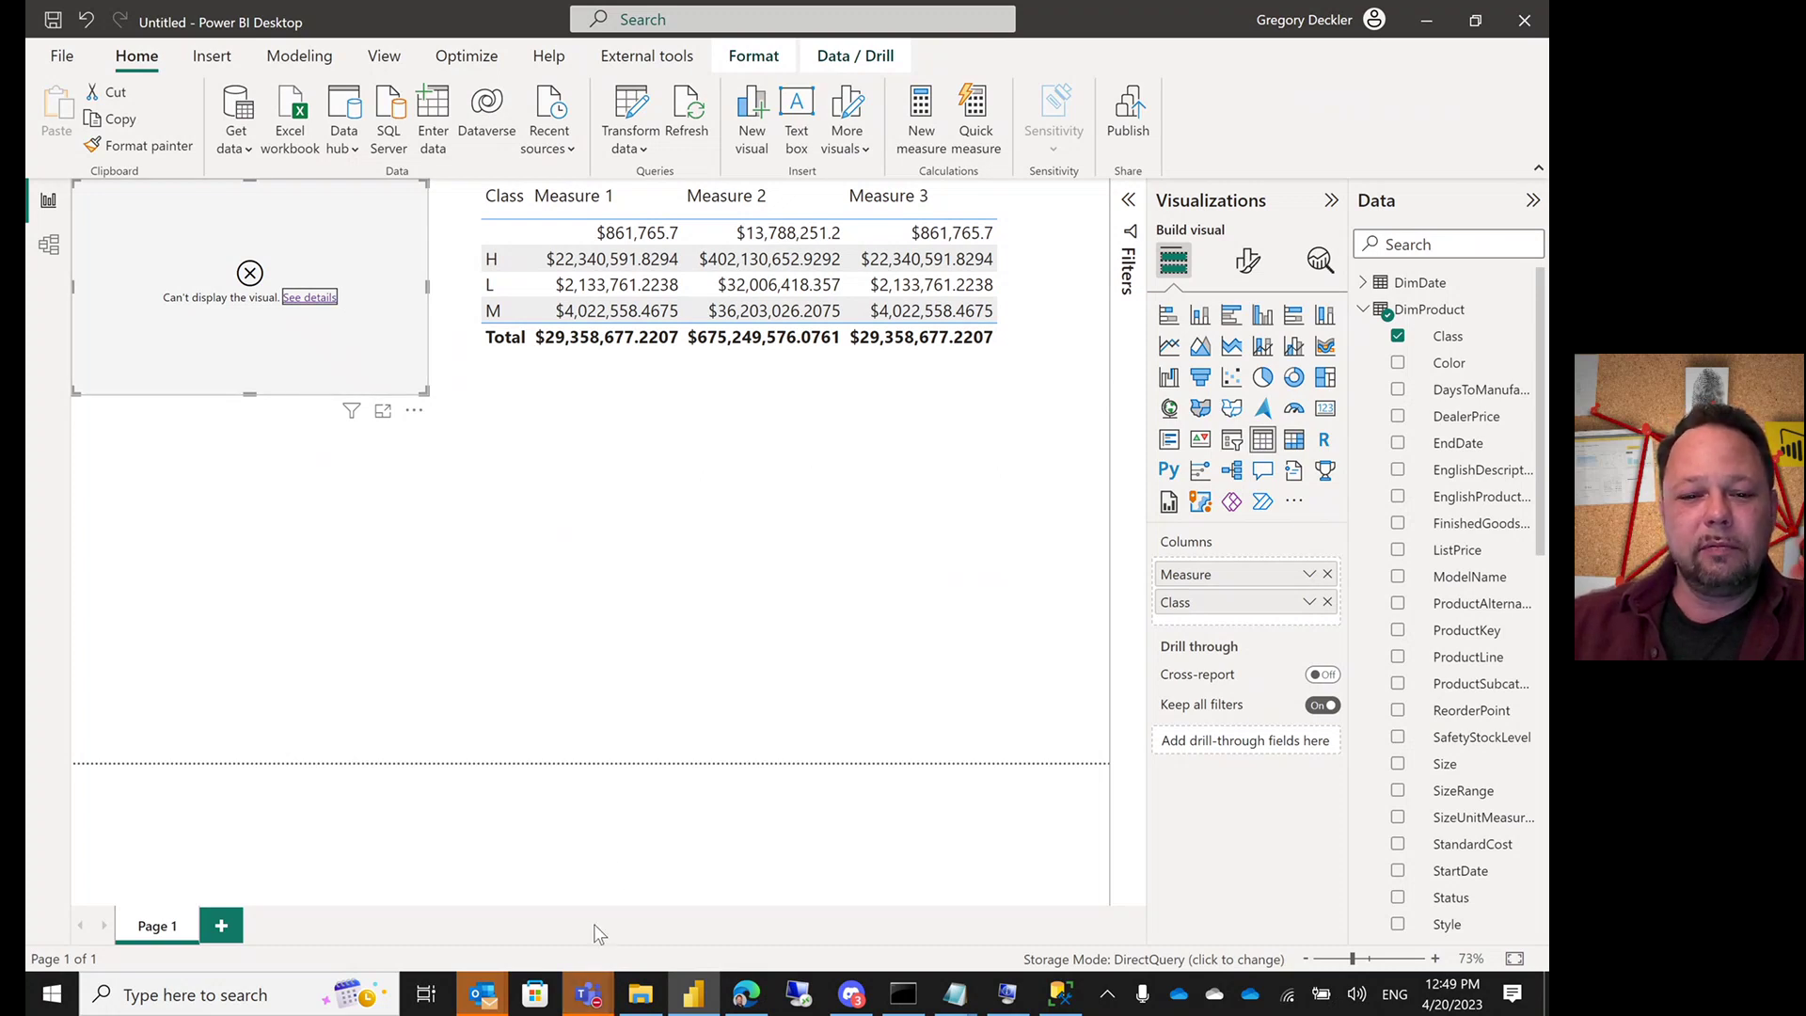
Step: Open Measure 1's DAX: SUMX of SalesAmount over SUMMARIZE by CalendarYear and Color
{"action": "mouse_move", "coordinate": [588, 994]}
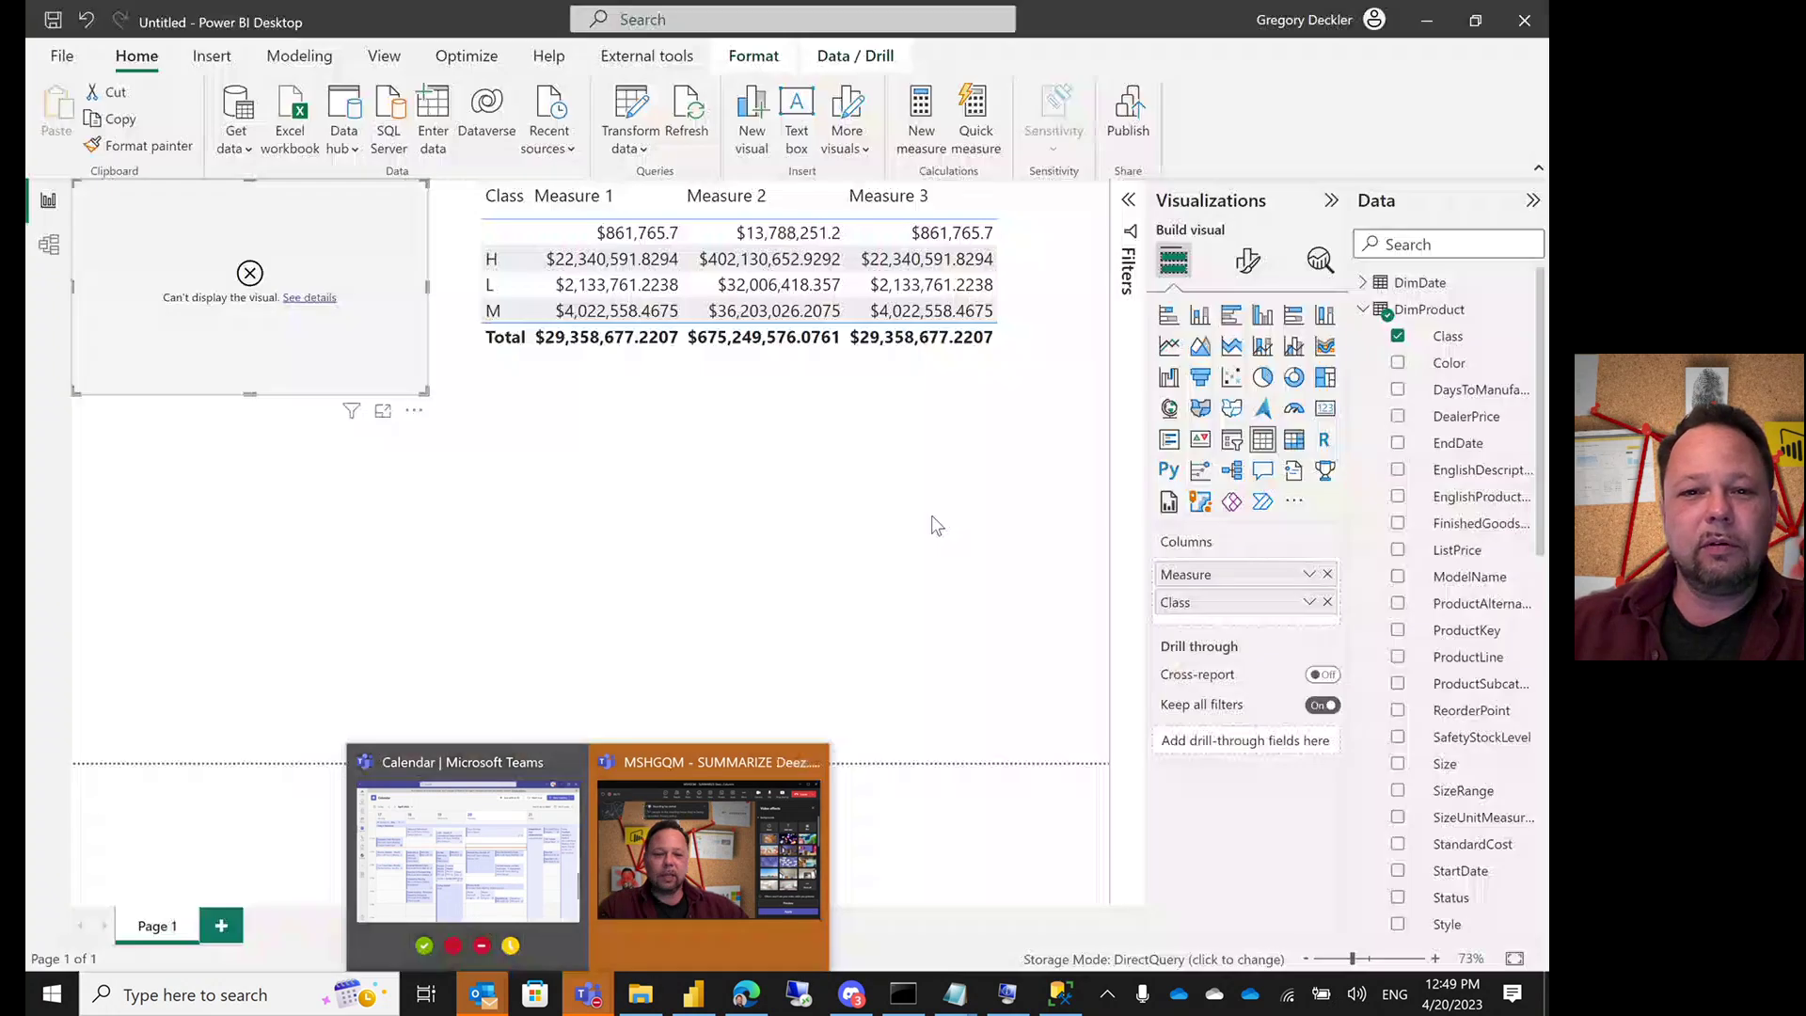
{"action": "left_click", "coordinate": [914, 452]}
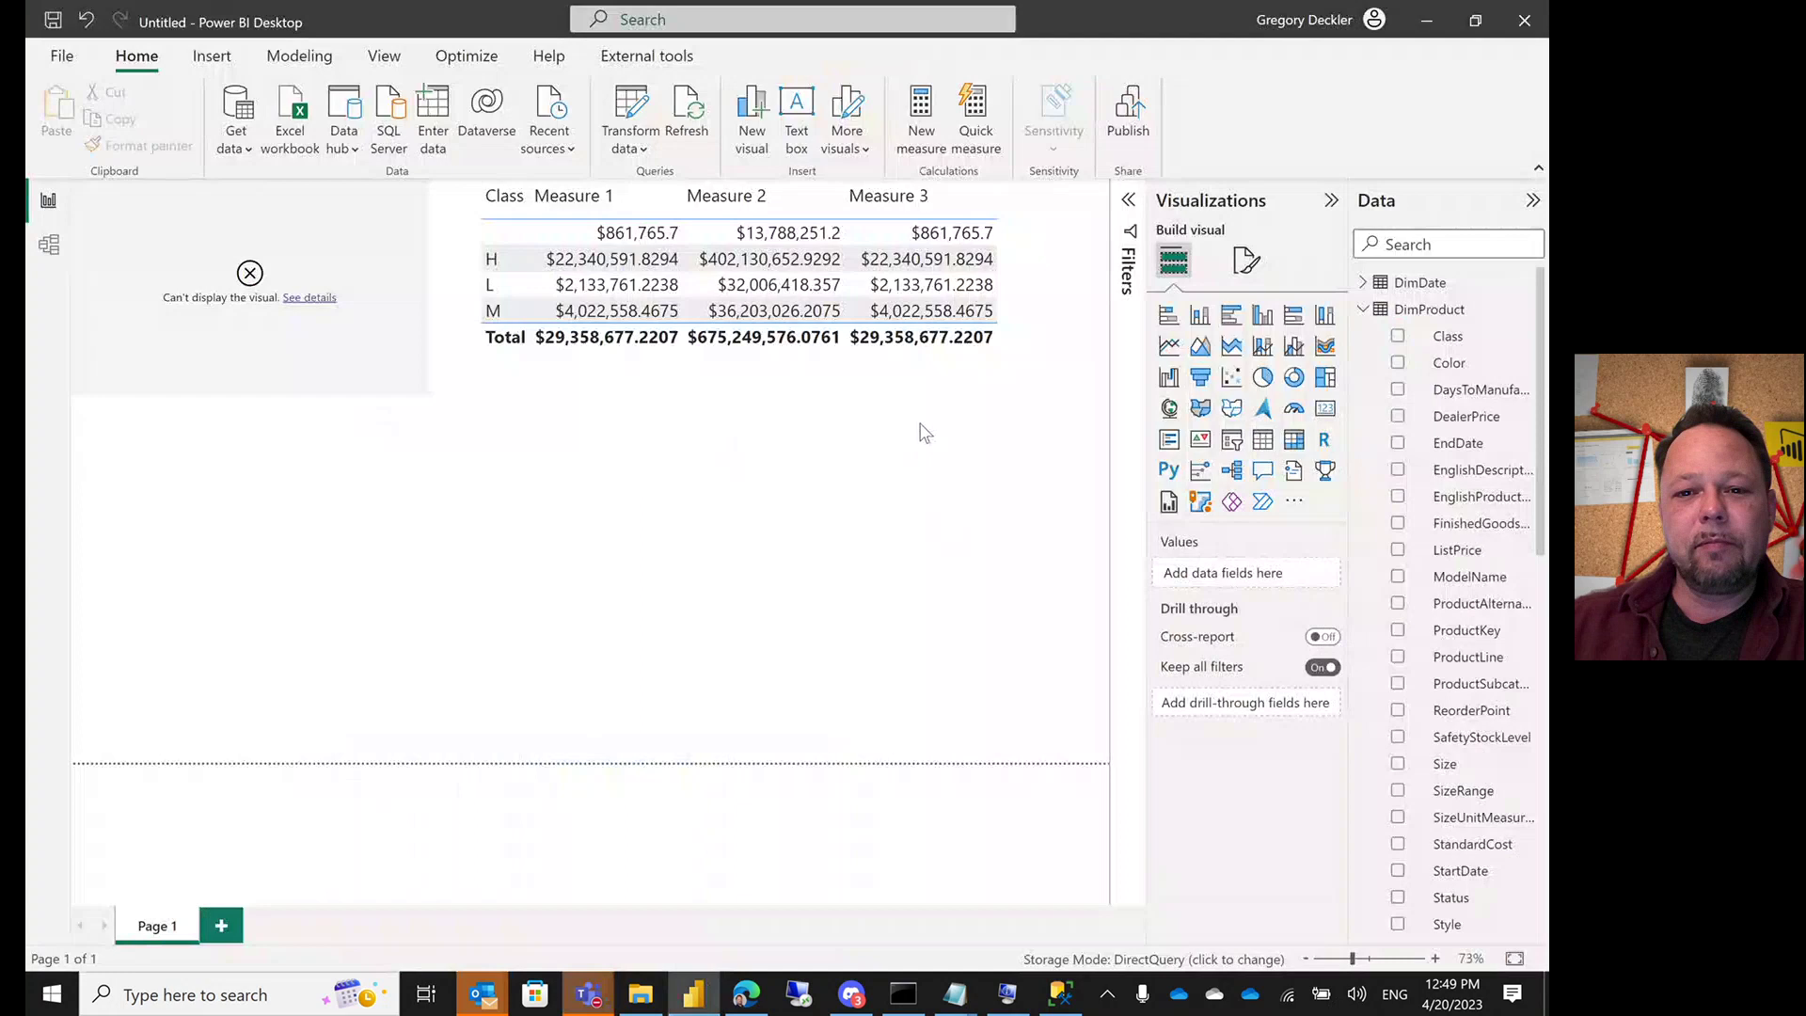
{"action": "left_click", "coordinate": [922, 388]}
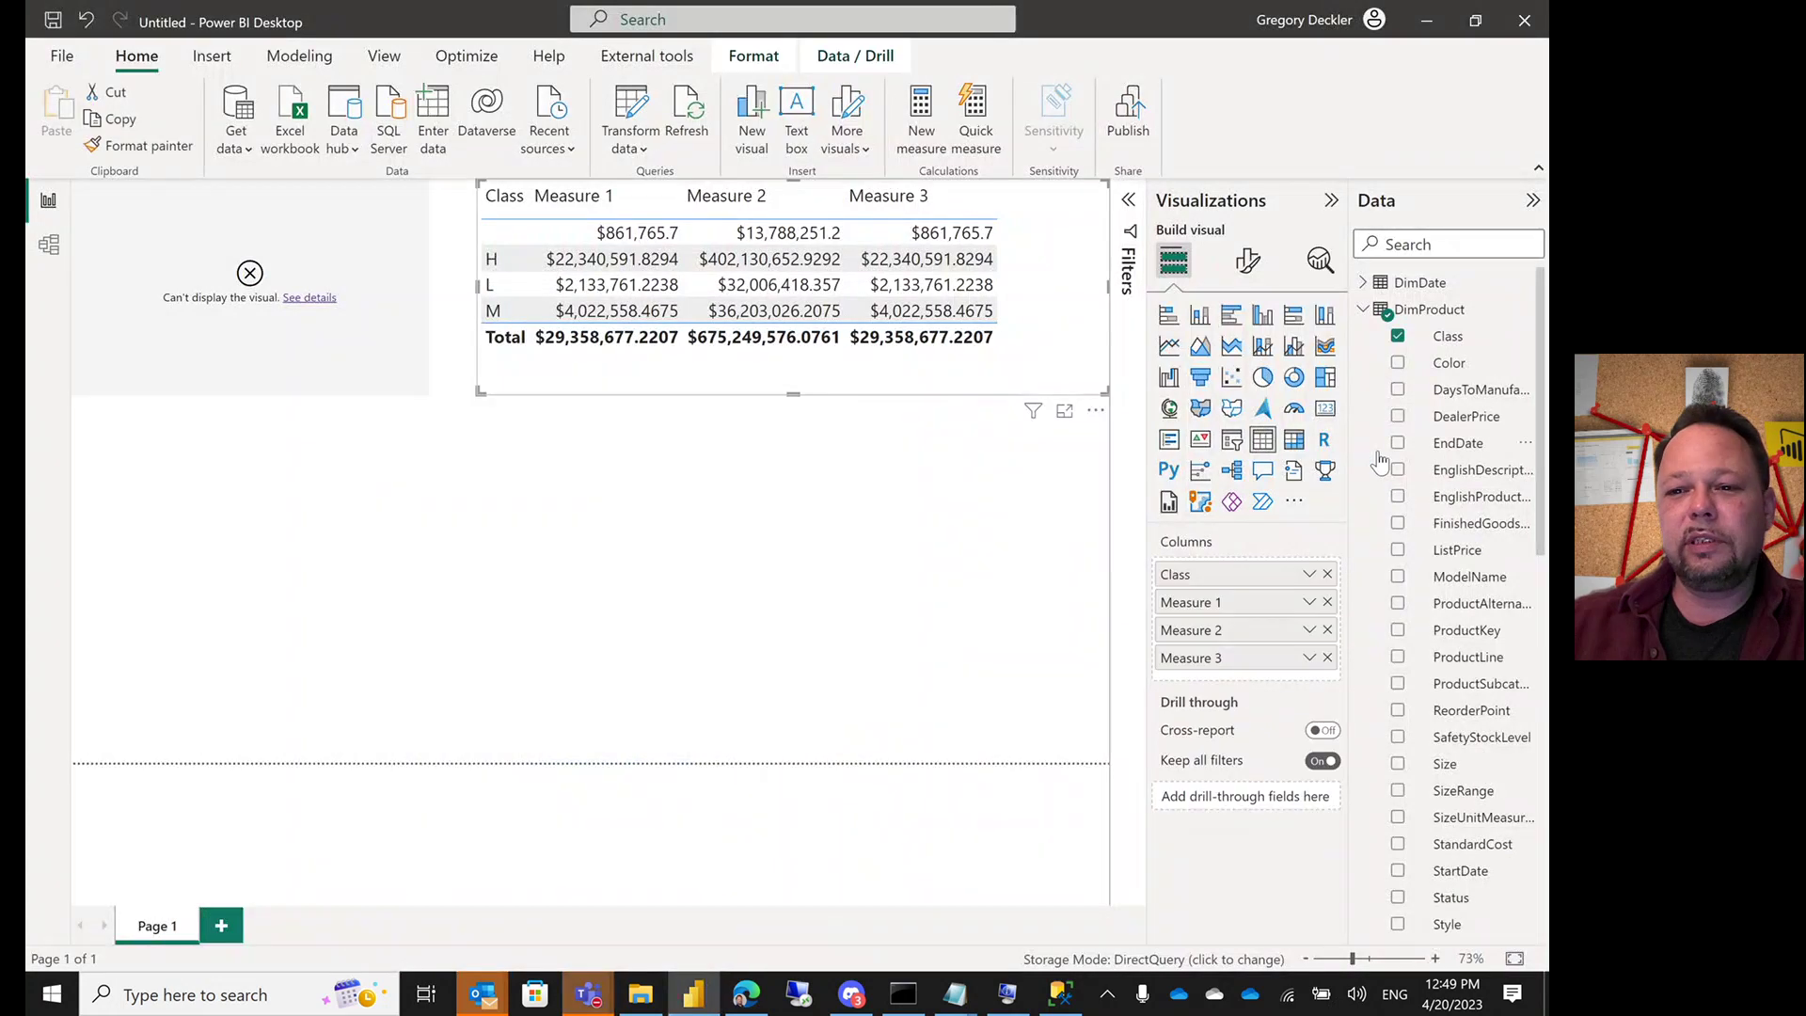
{"action": "scroll", "coordinate": [1453, 442], "scroll_direction": "down", "scroll_amount": 4}
{"action": "scroll", "coordinate": [1453, 442], "scroll_direction": "down", "scroll_amount": 2}
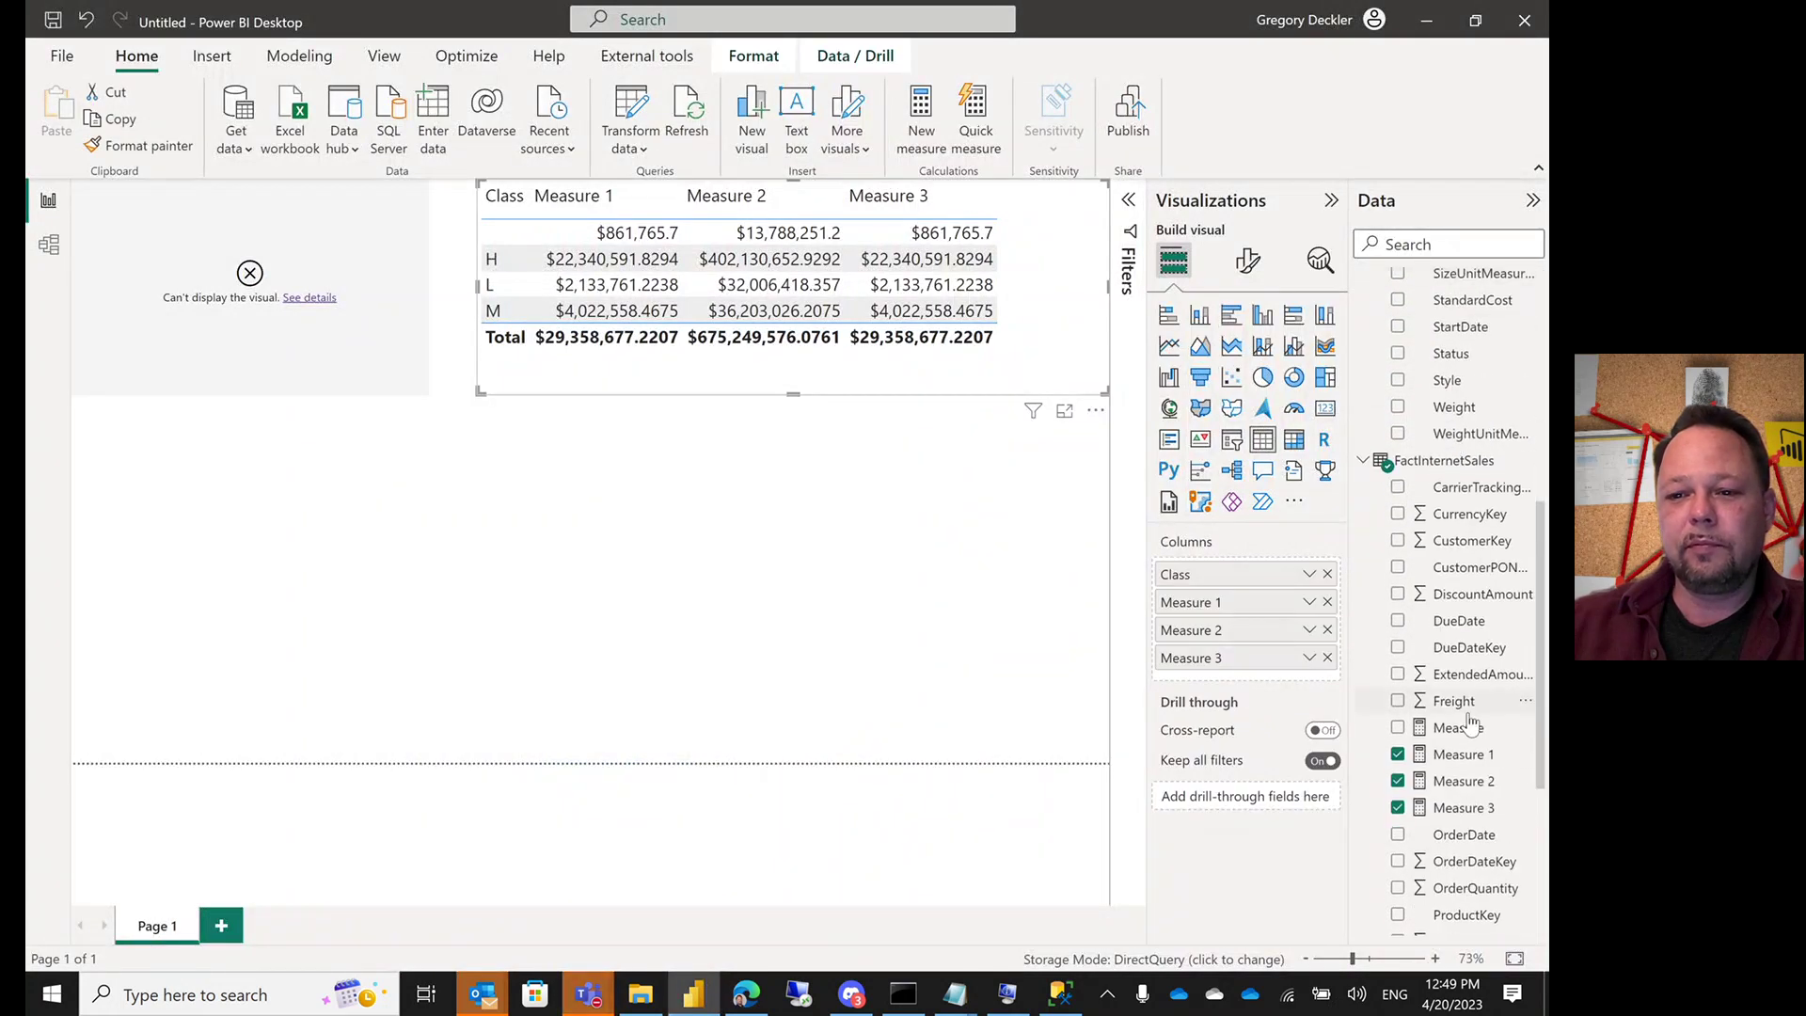
{"action": "left_click", "coordinate": [1456, 754]}
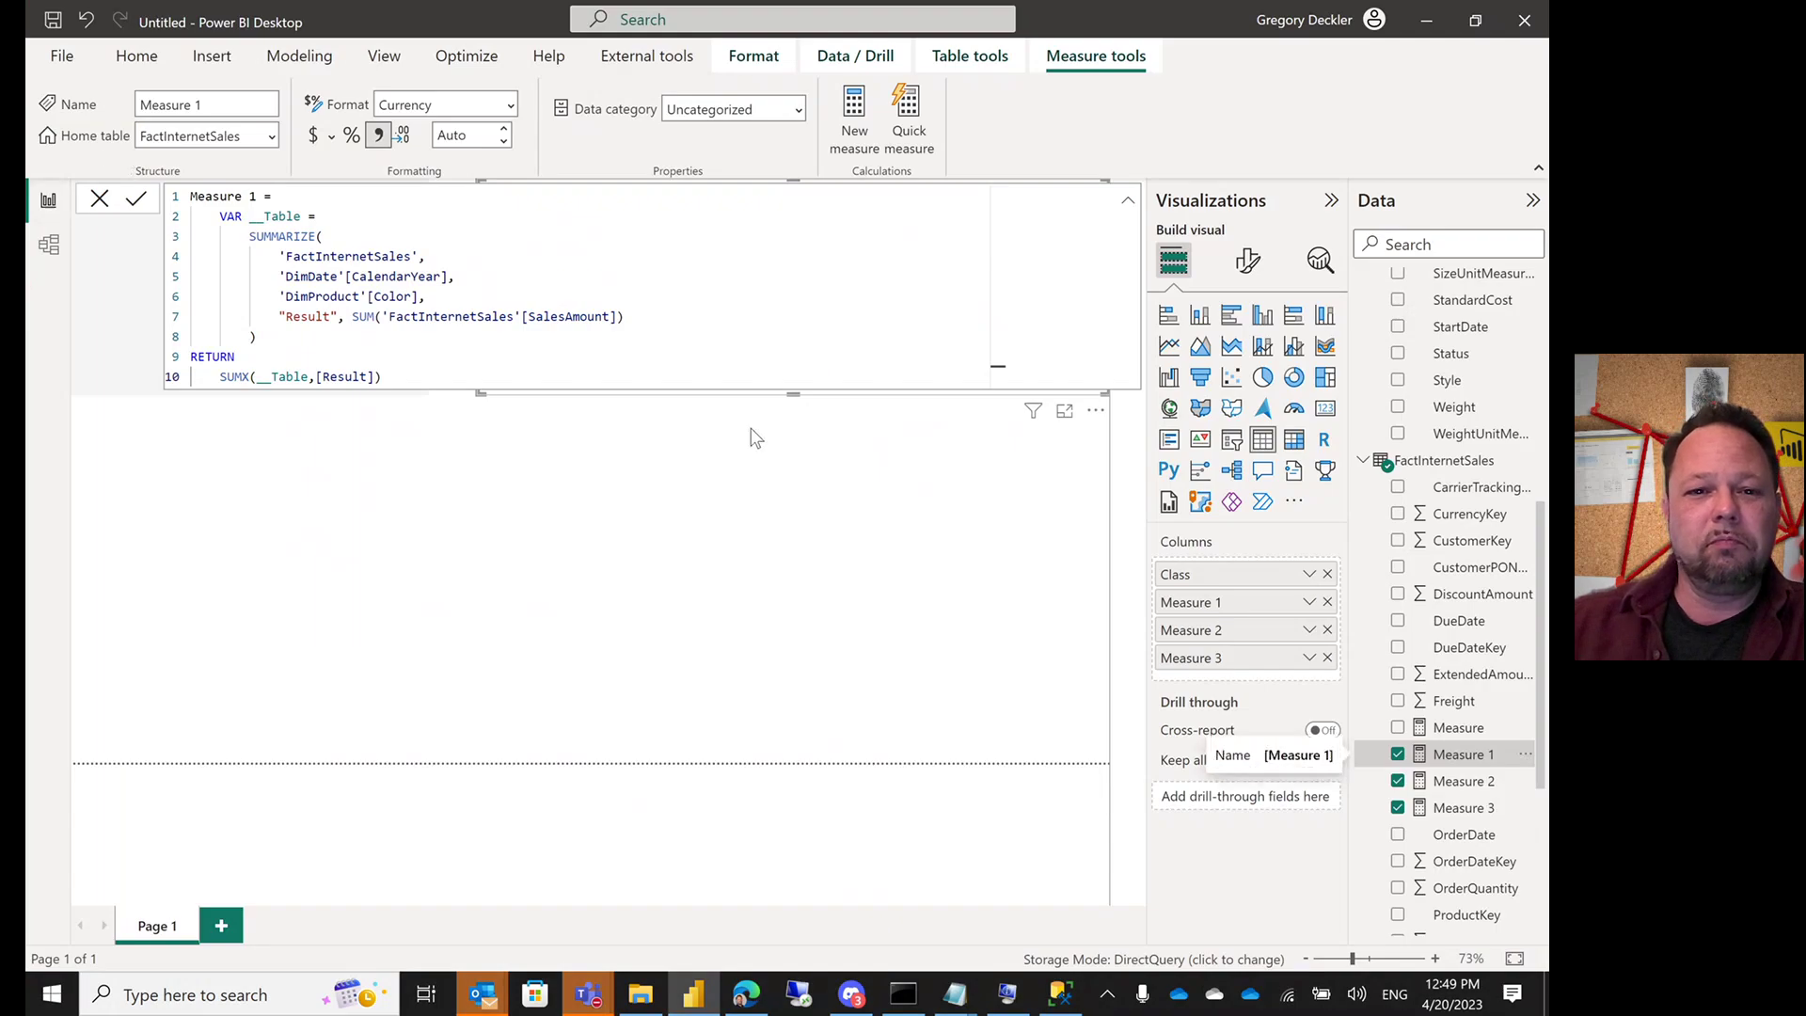
Step: Close Measure 1's formula to see Class L at $2,133,761.2238, matching Measure 3
{"action": "left_click", "coordinate": [755, 437]}
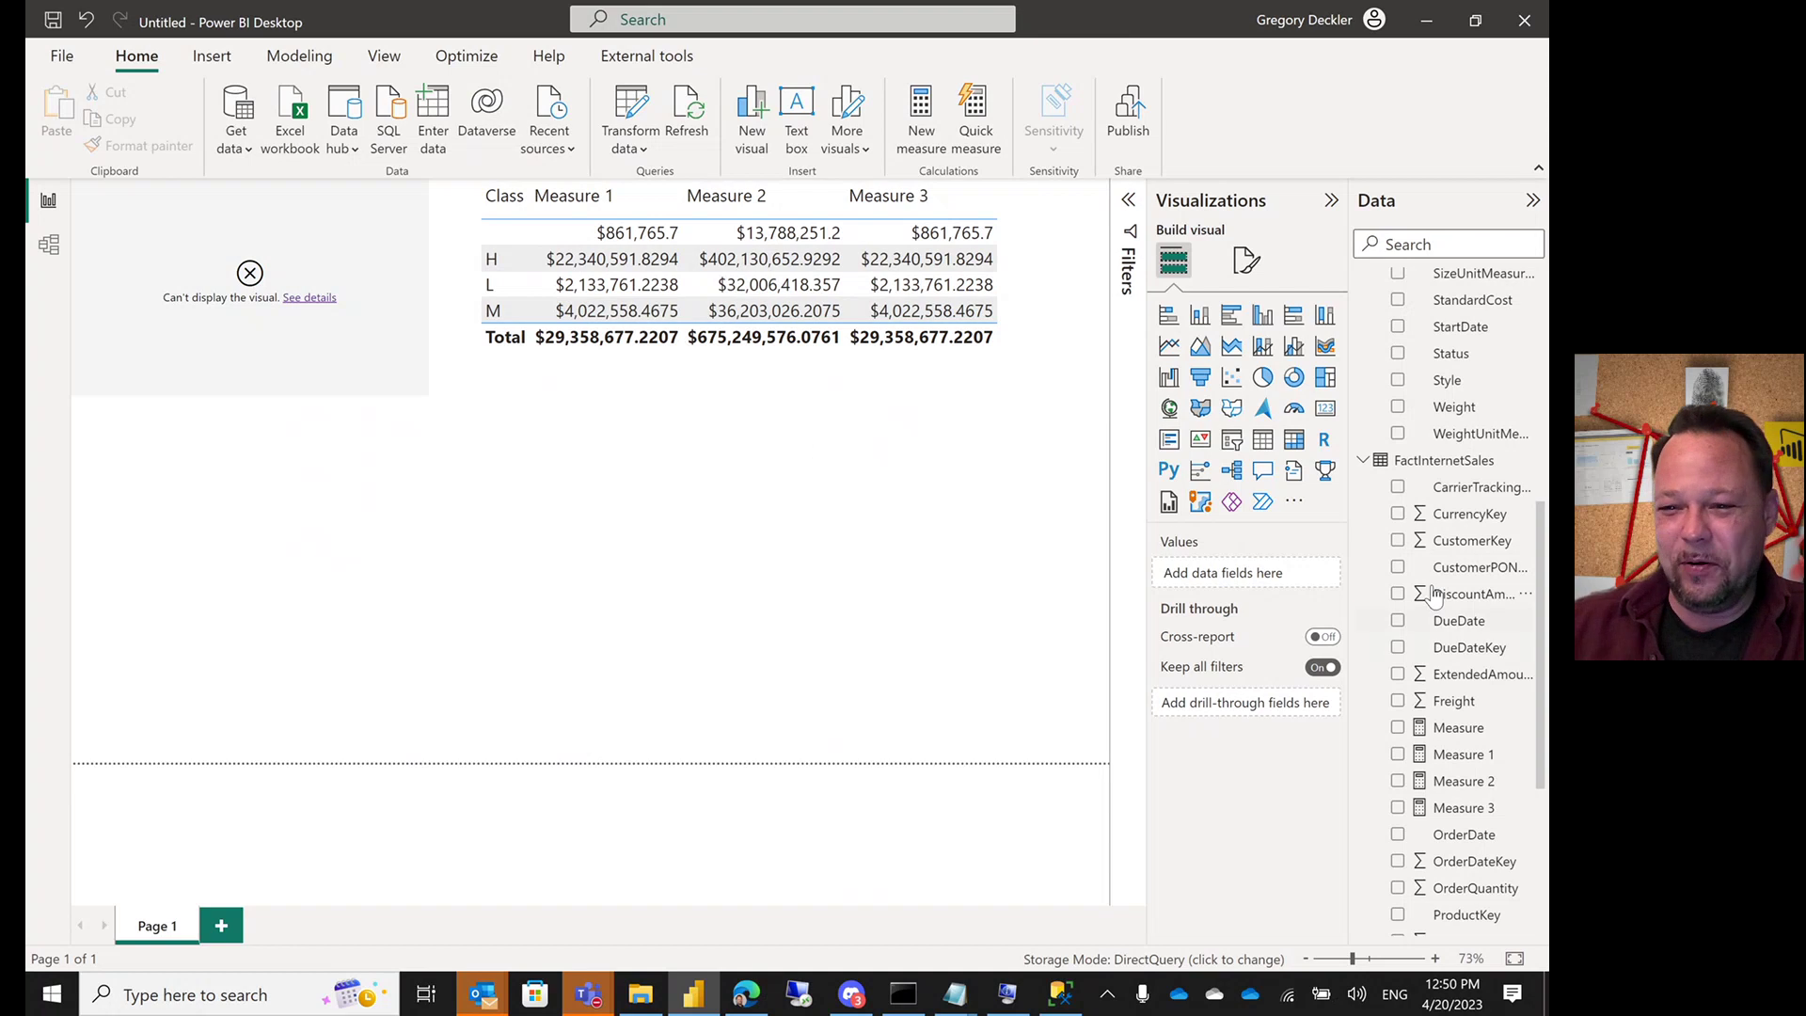
{"action": "left_click", "coordinate": [1455, 782]}
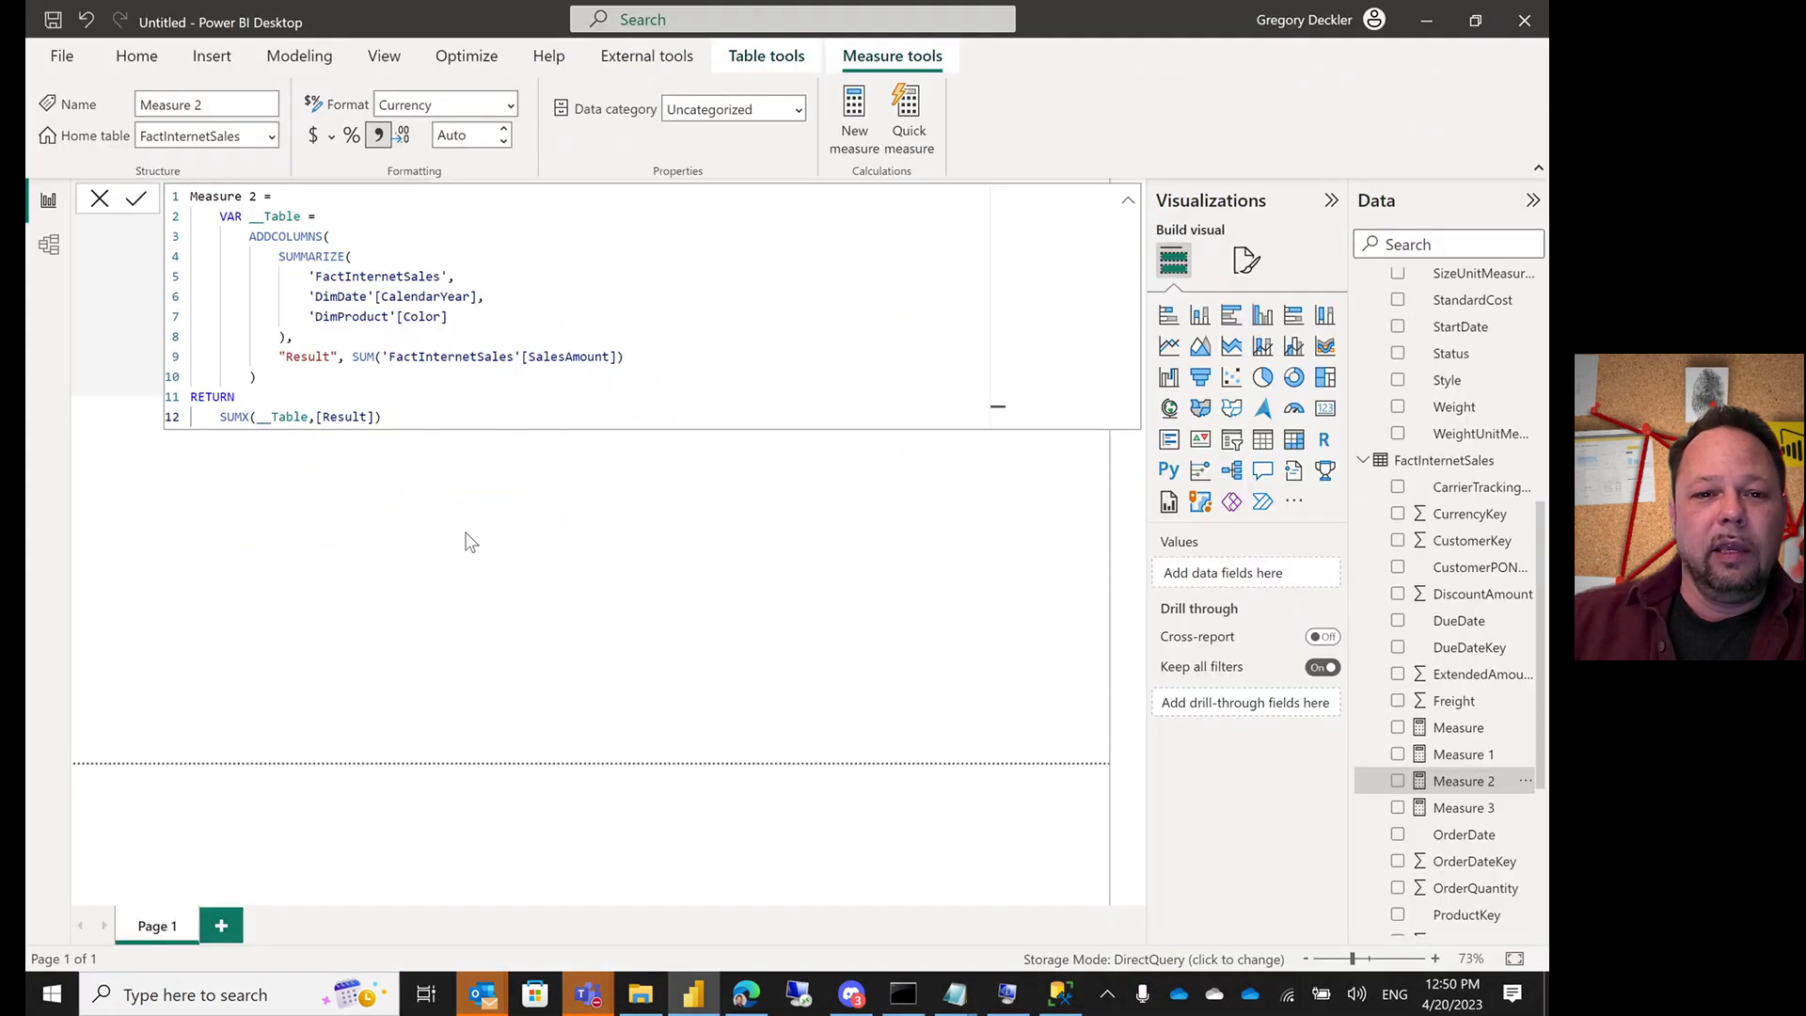
{"action": "left_click", "coordinate": [470, 539]}
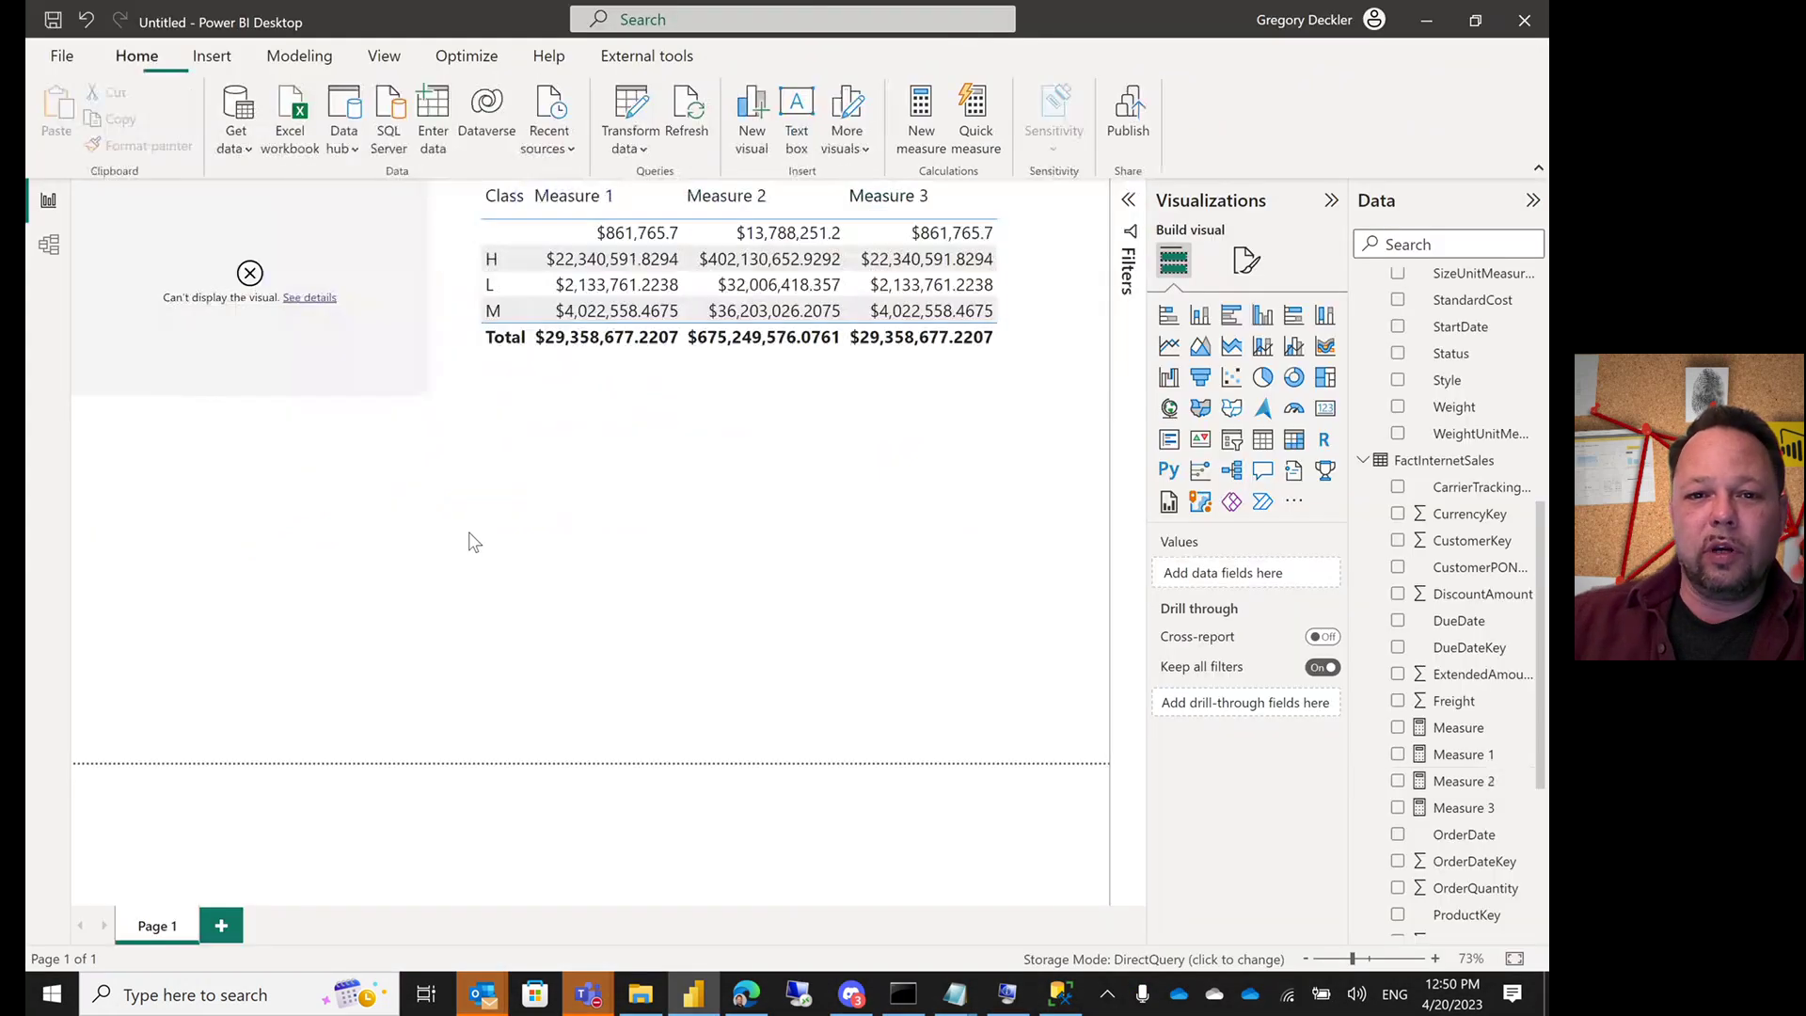
{"action": "left_click", "coordinate": [1467, 810]}
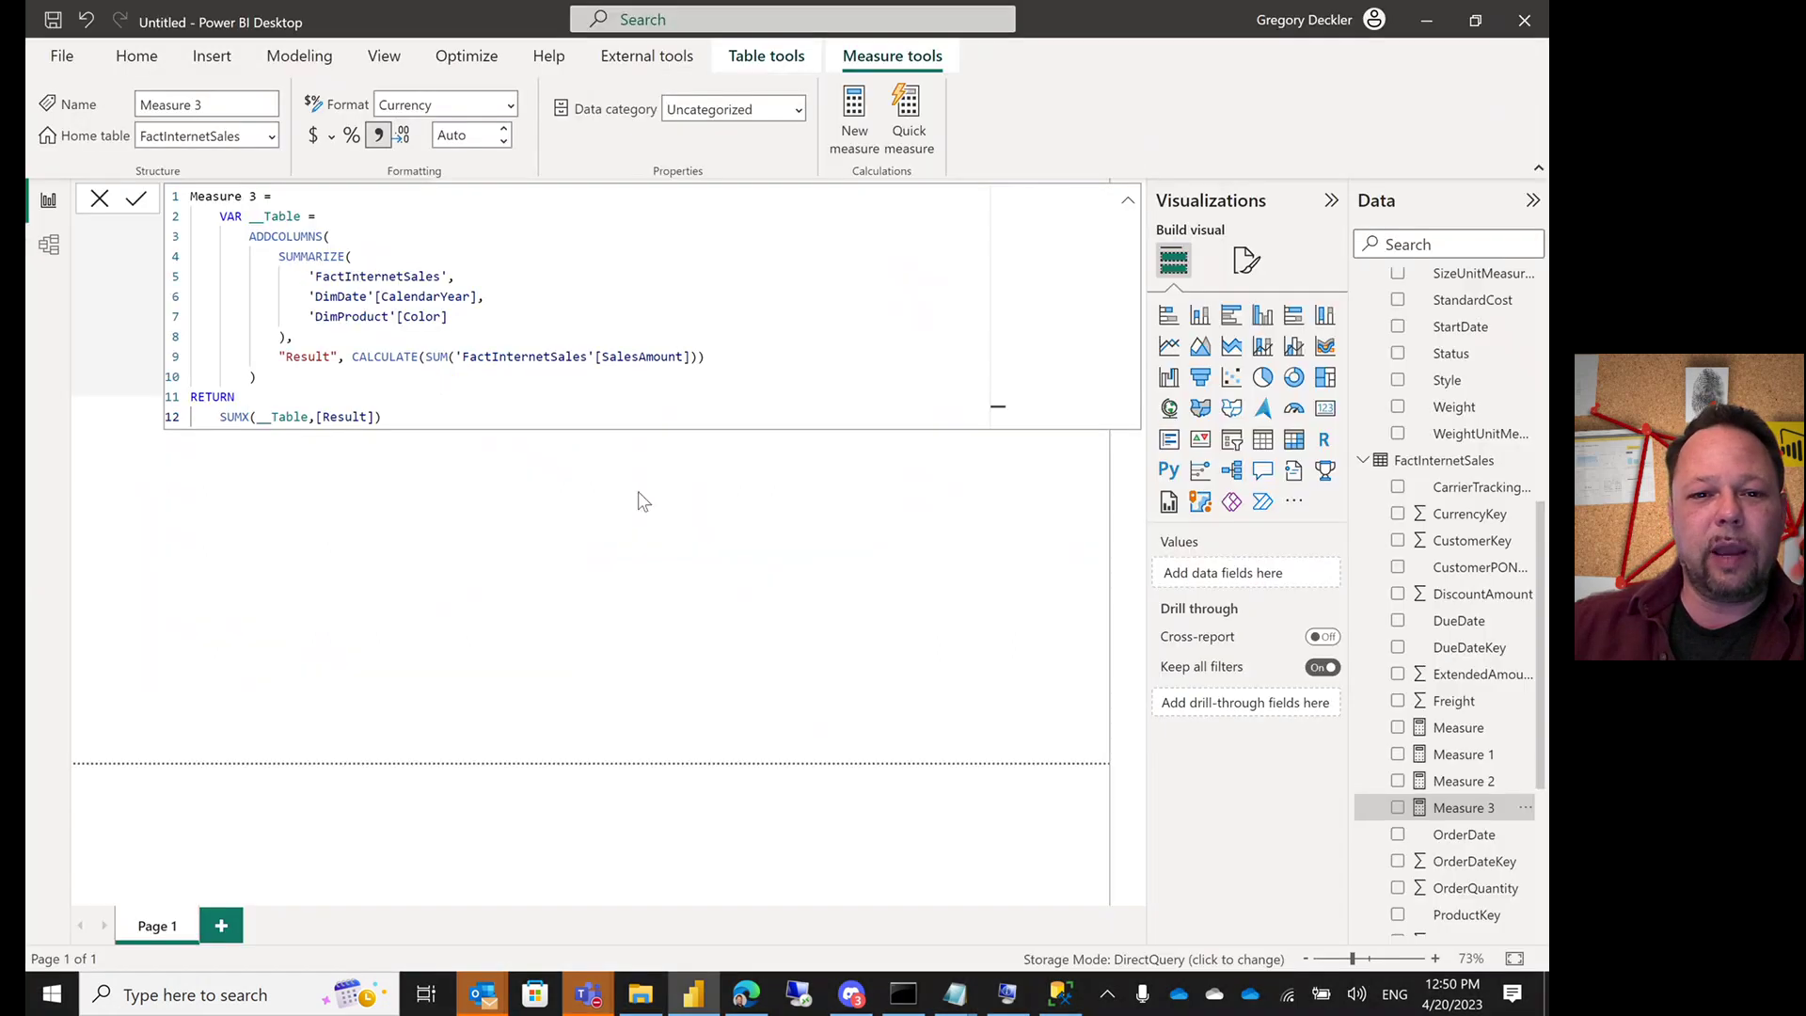
{"action": "left_click", "coordinate": [638, 491]}
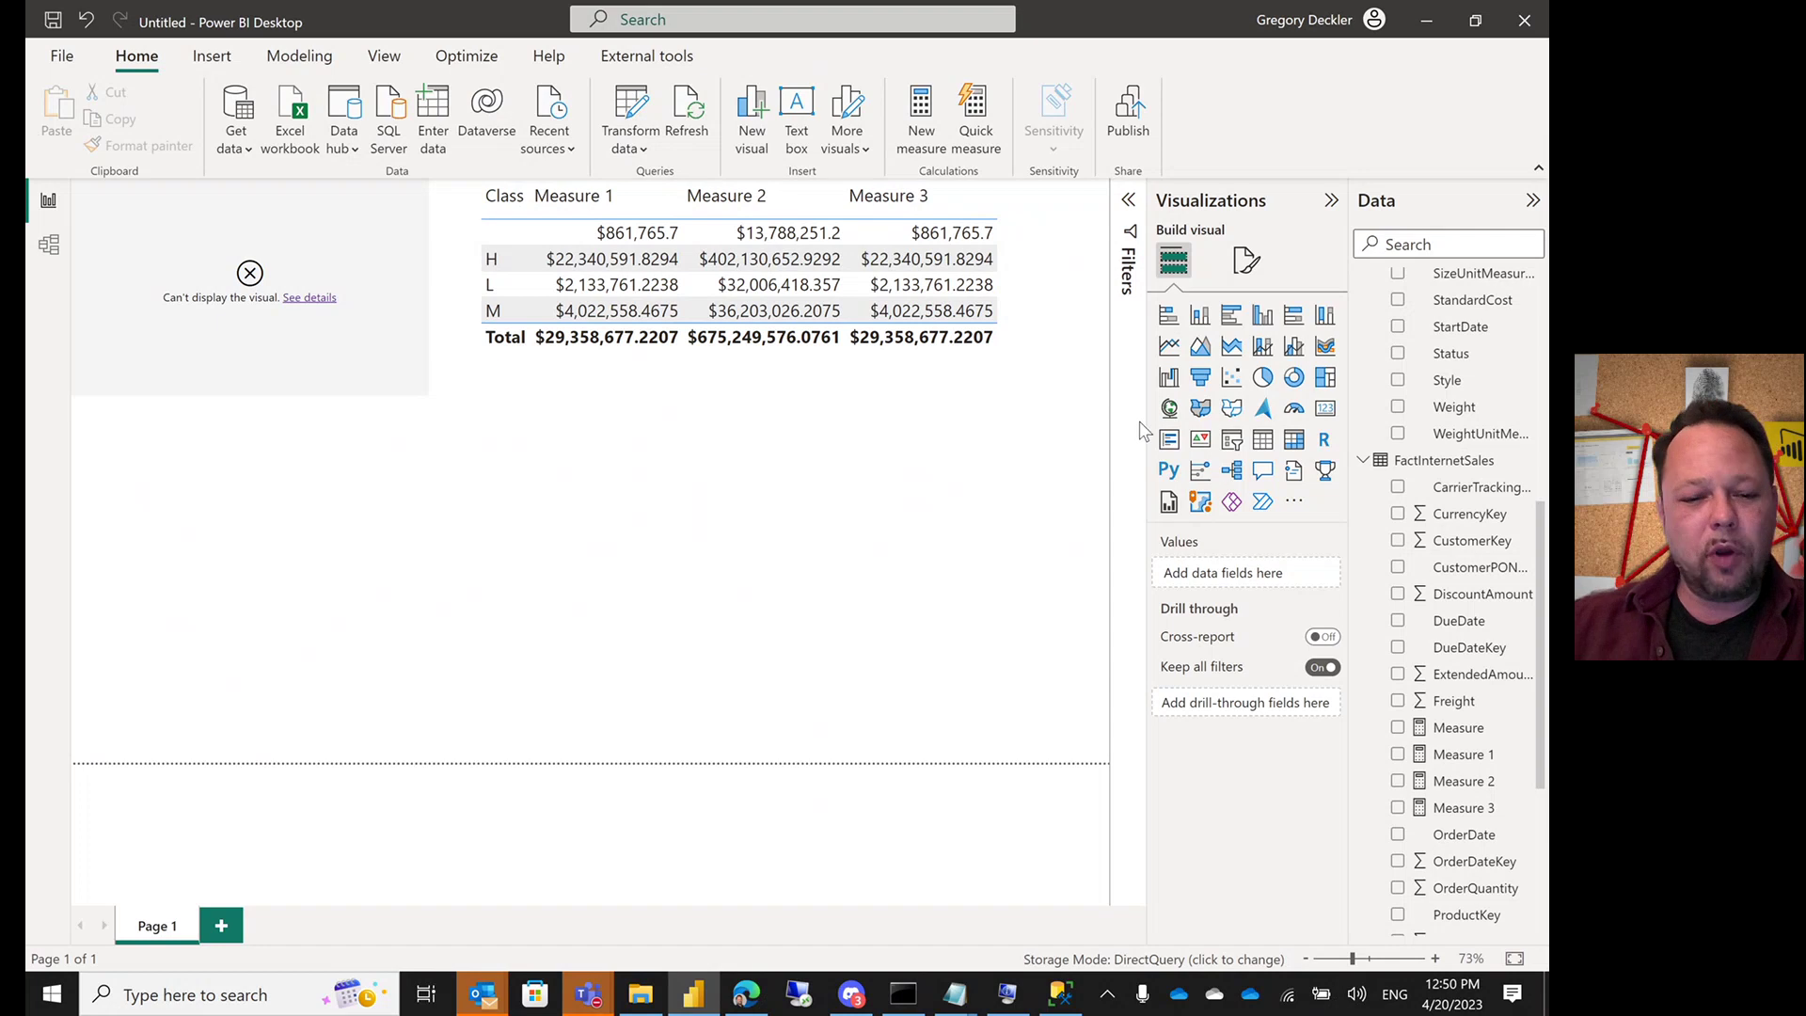
Step: Scroll SQLBI's 'All the secrets of SUMMARIZE' in Edge to the Color/Sales/All Sales example
{"action": "left_click", "coordinate": [748, 1005]}
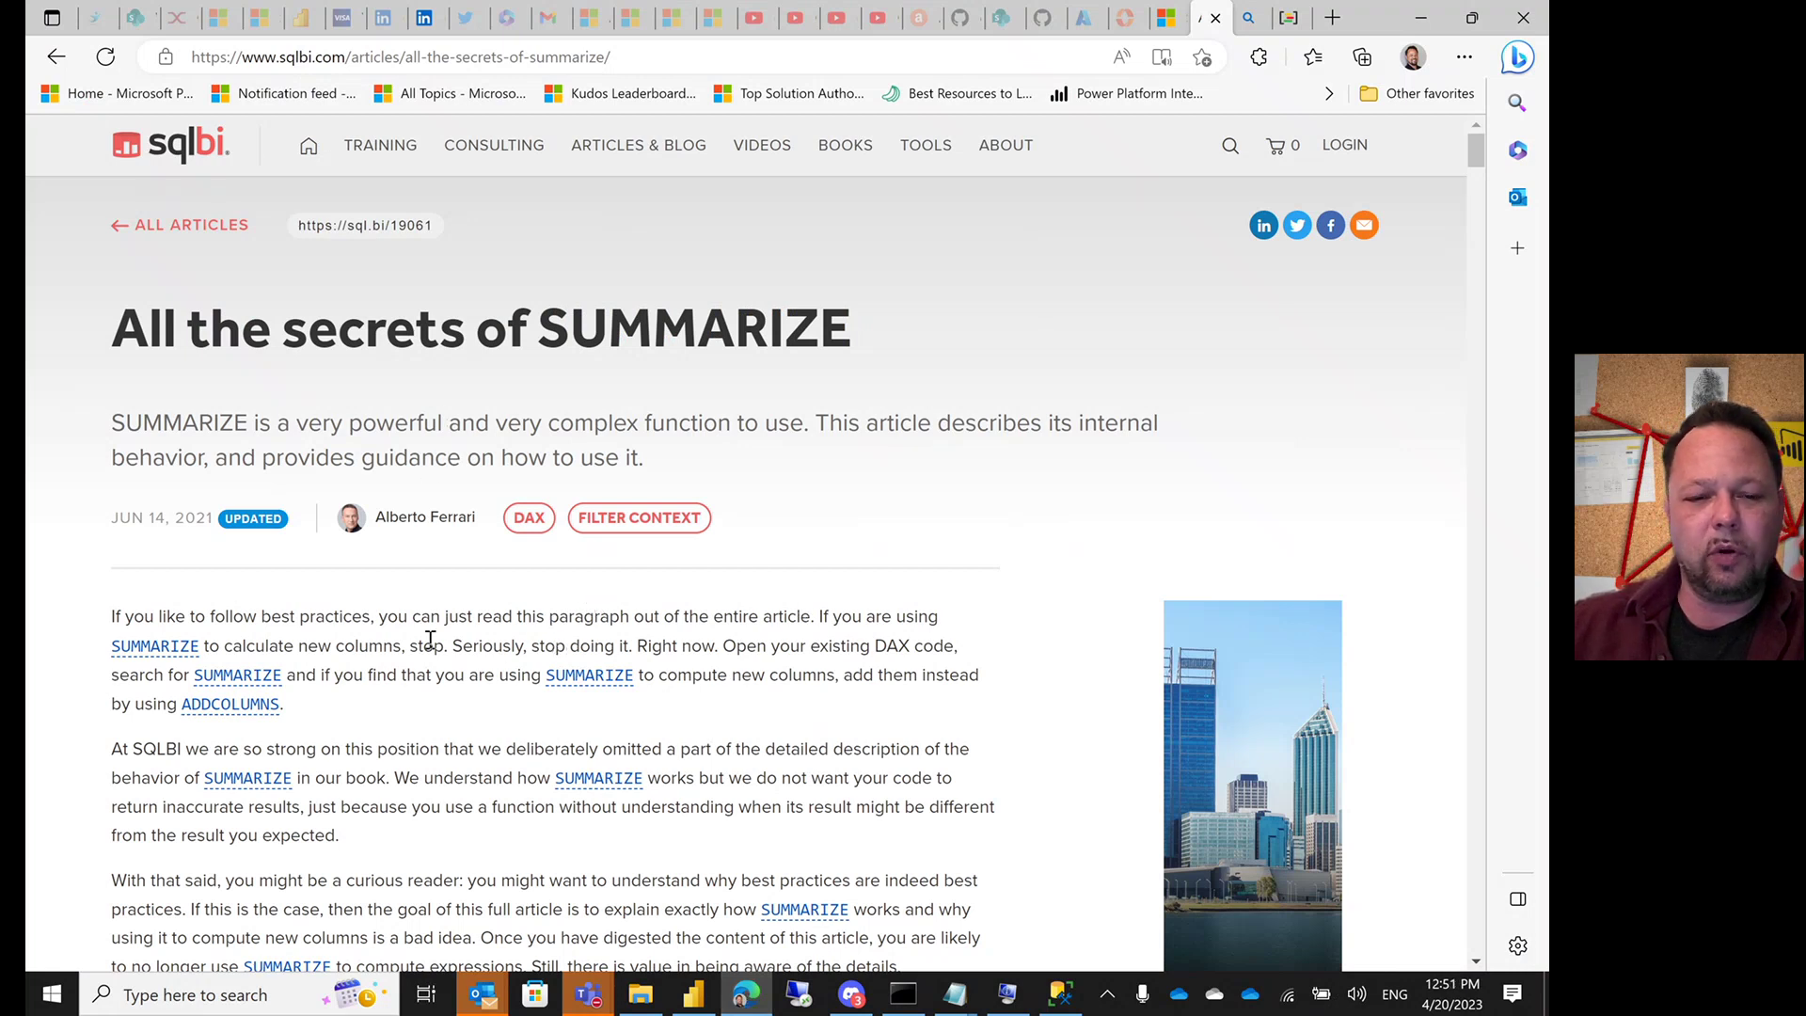
{"action": "scroll", "coordinate": [722, 588], "scroll_direction": "down", "scroll_amount": 8}
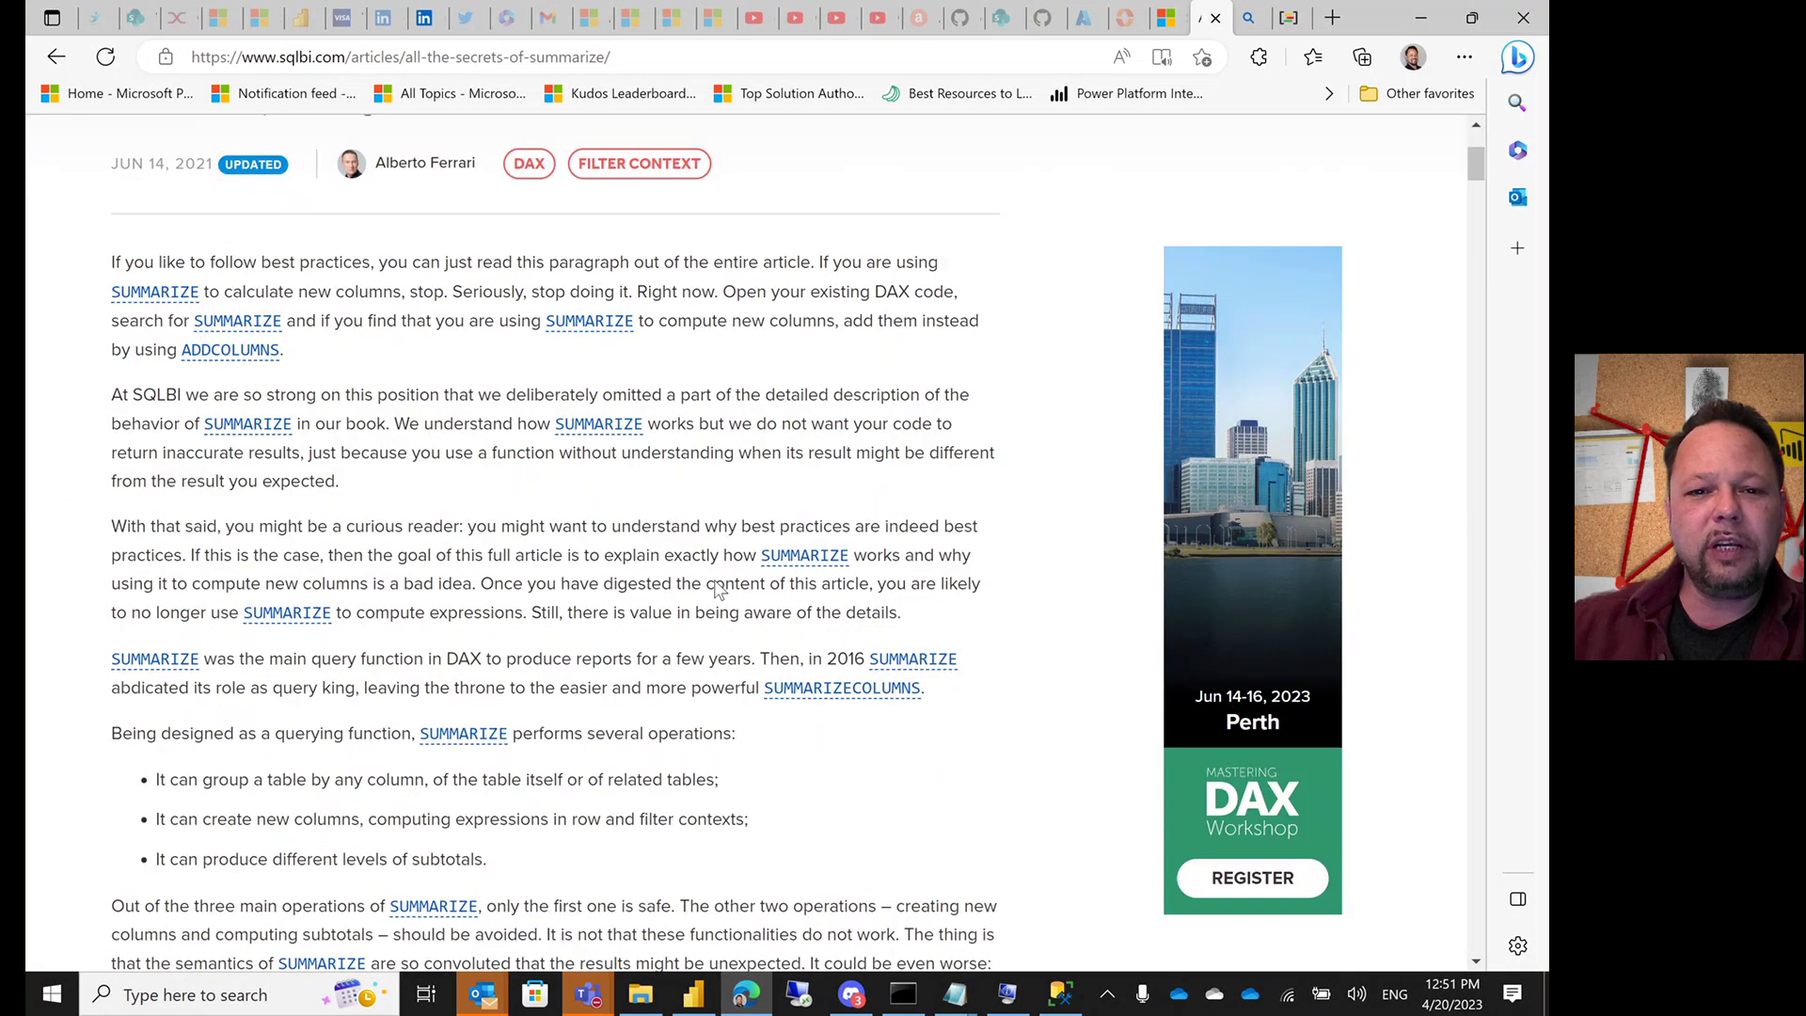
{"action": "scroll", "coordinate": [719, 602], "scroll_direction": "up", "scroll_amount": 10}
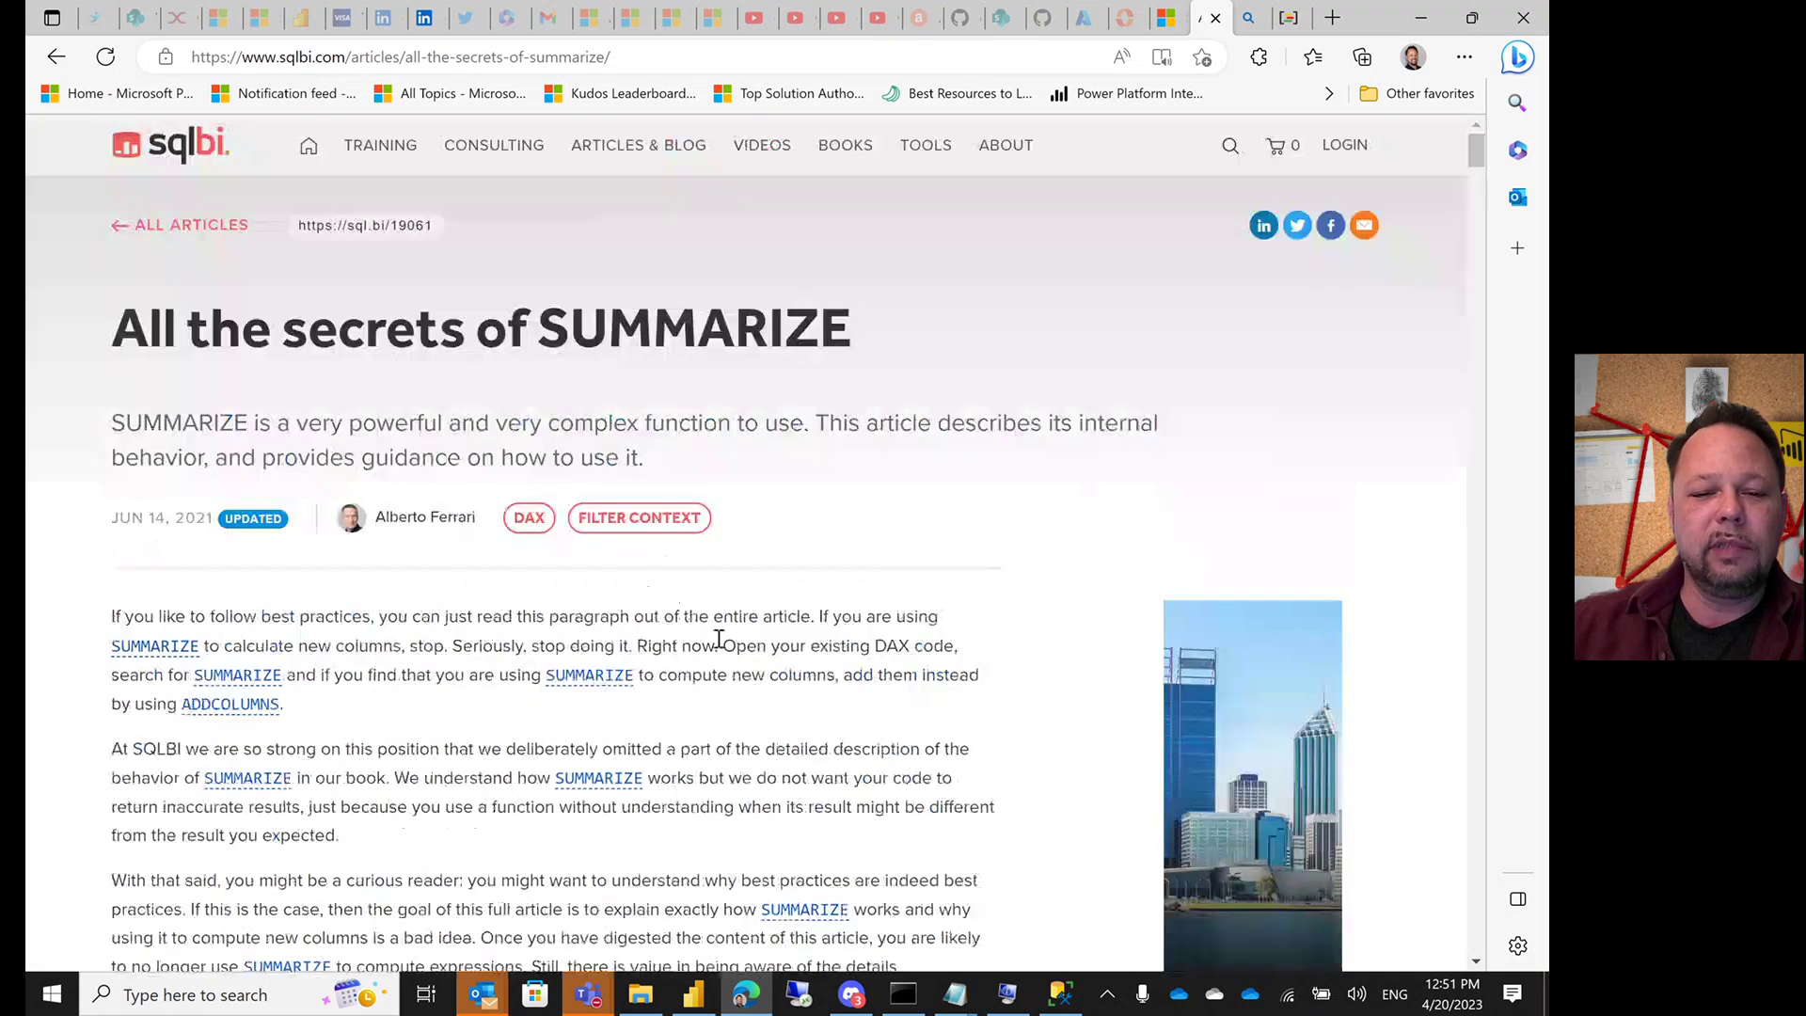
{"action": "scroll", "coordinate": [718, 632], "scroll_direction": "down", "scroll_amount": 20}
{"action": "scroll", "coordinate": [715, 628], "scroll_direction": "up", "scroll_amount": 20}
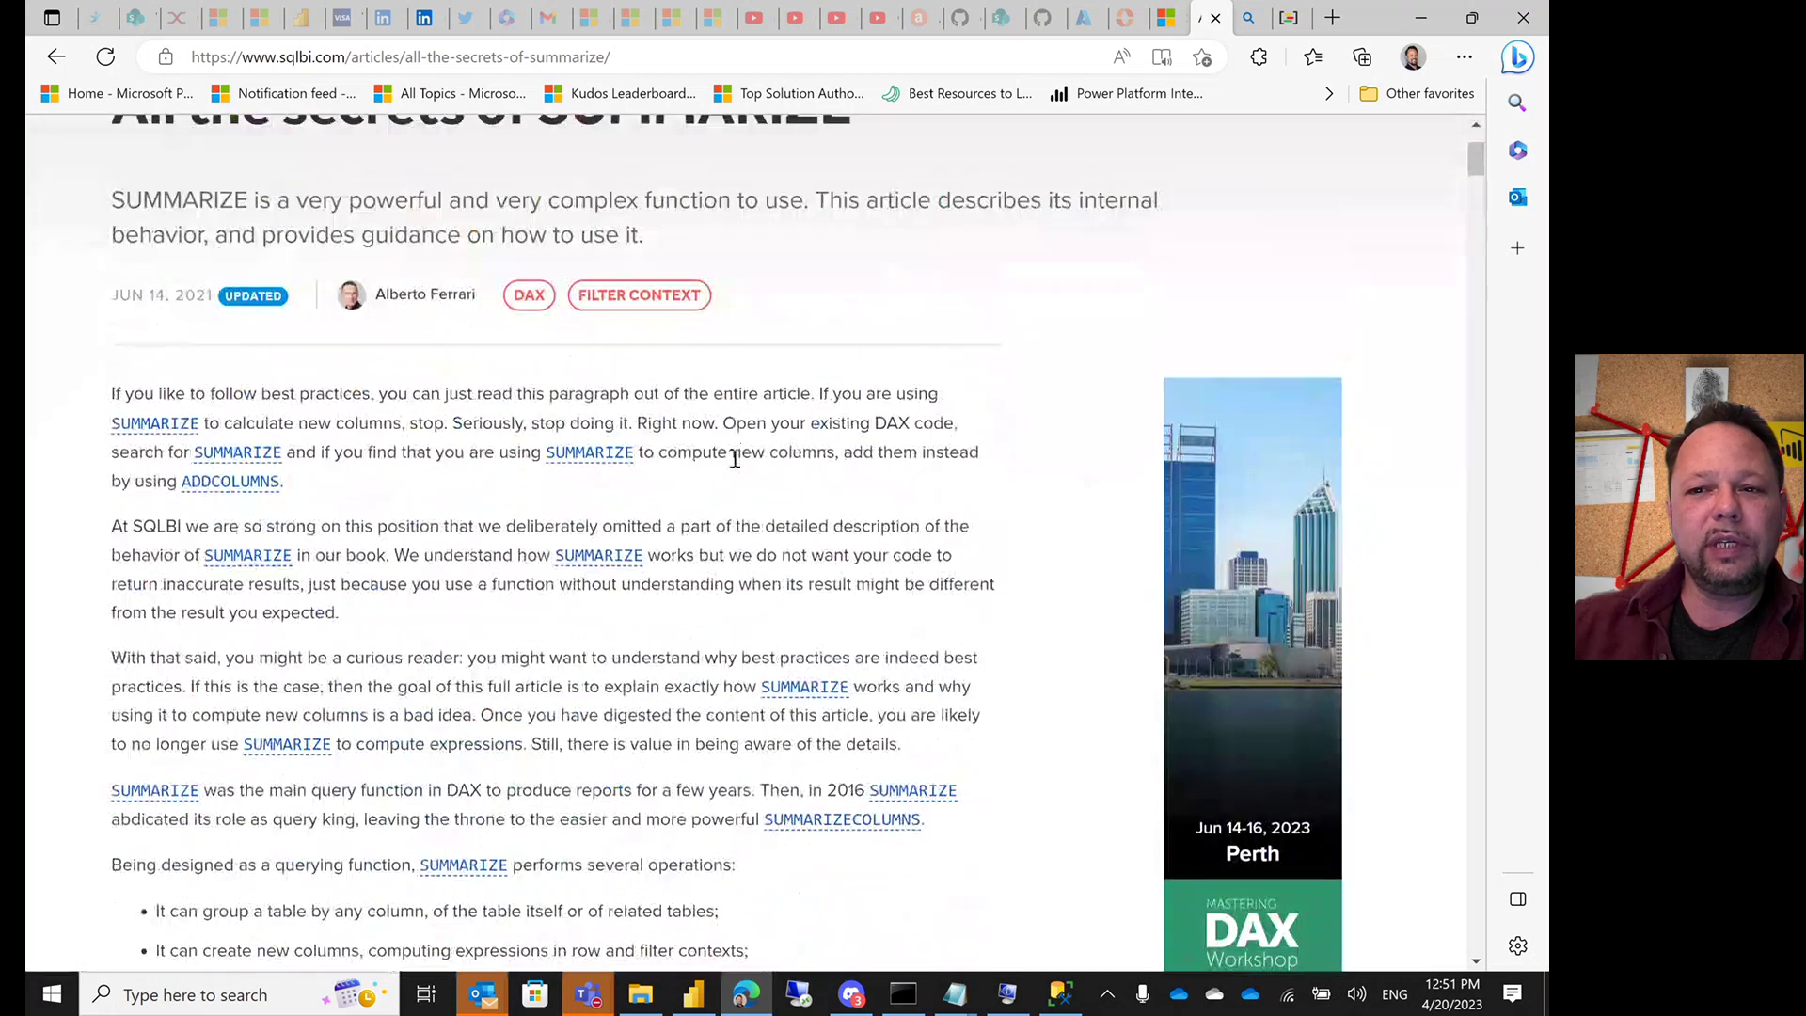
{"action": "left_click_drag", "start_coordinate": [1472, 156], "coordinate": [1473, 392]}
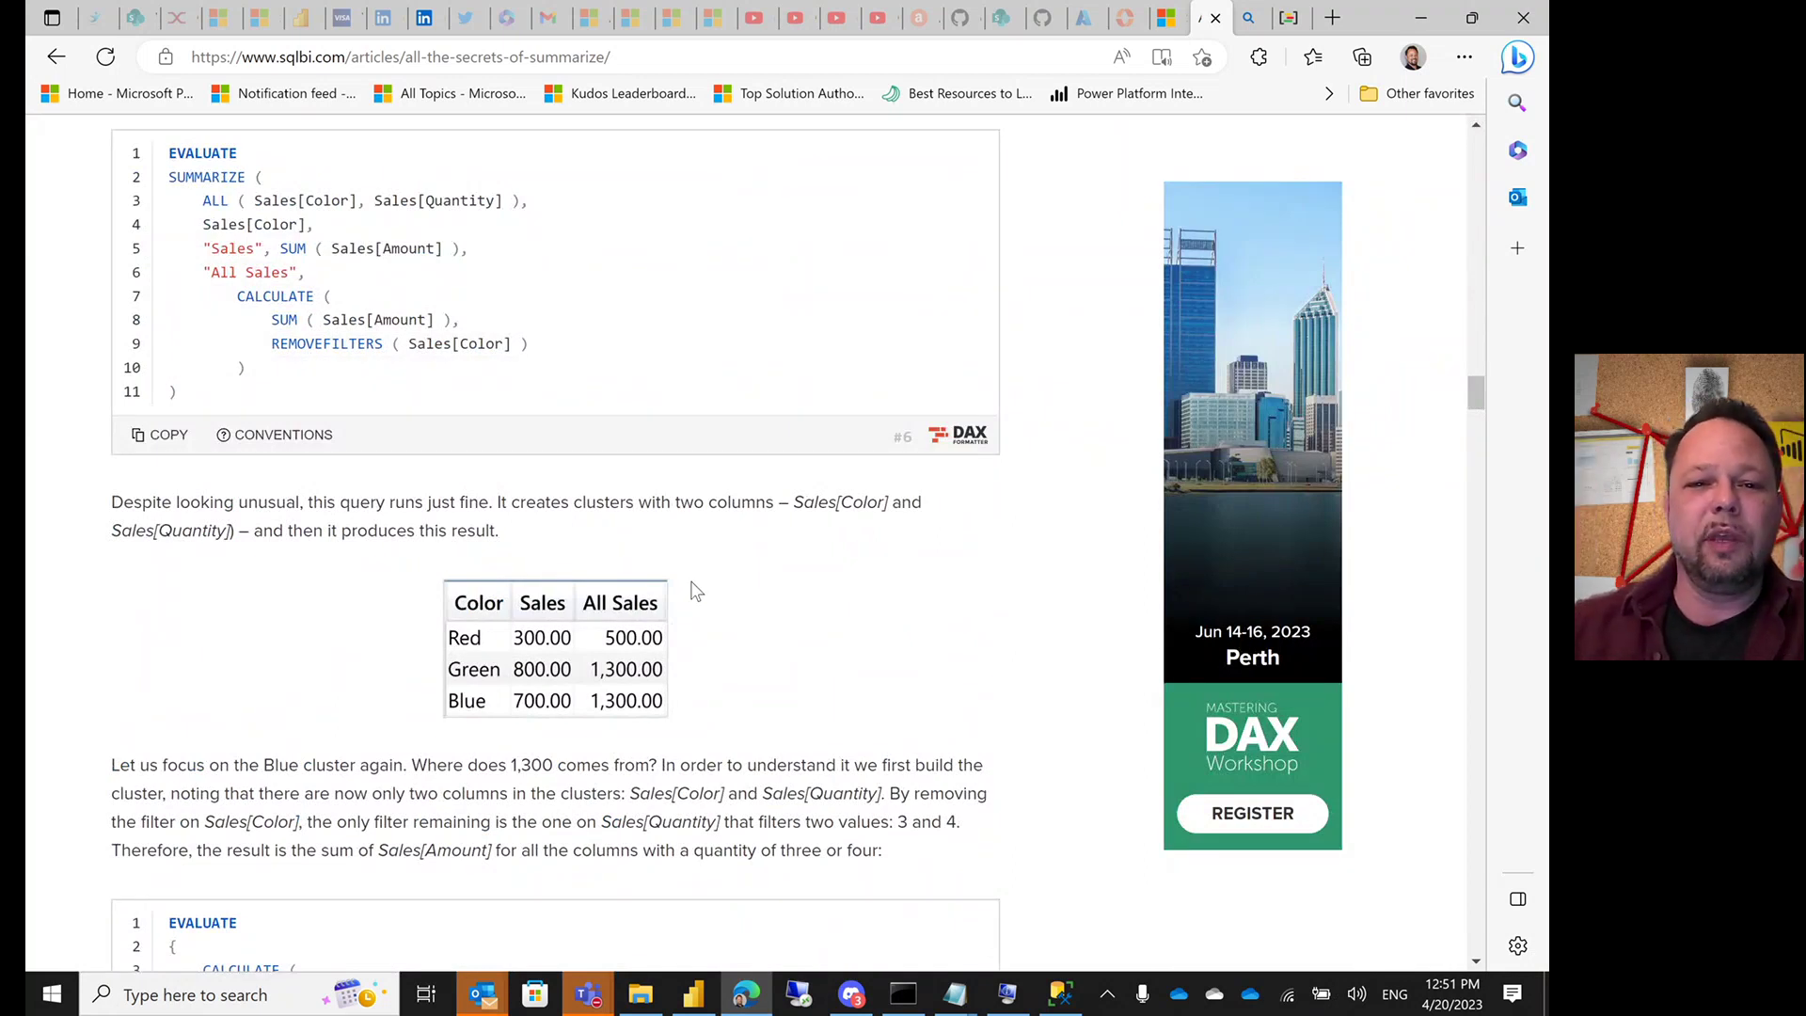
Step: Return to the Power BI report where Measure 2 totals $675,249,576.0761
{"action": "key", "text": "alt+Tab"}
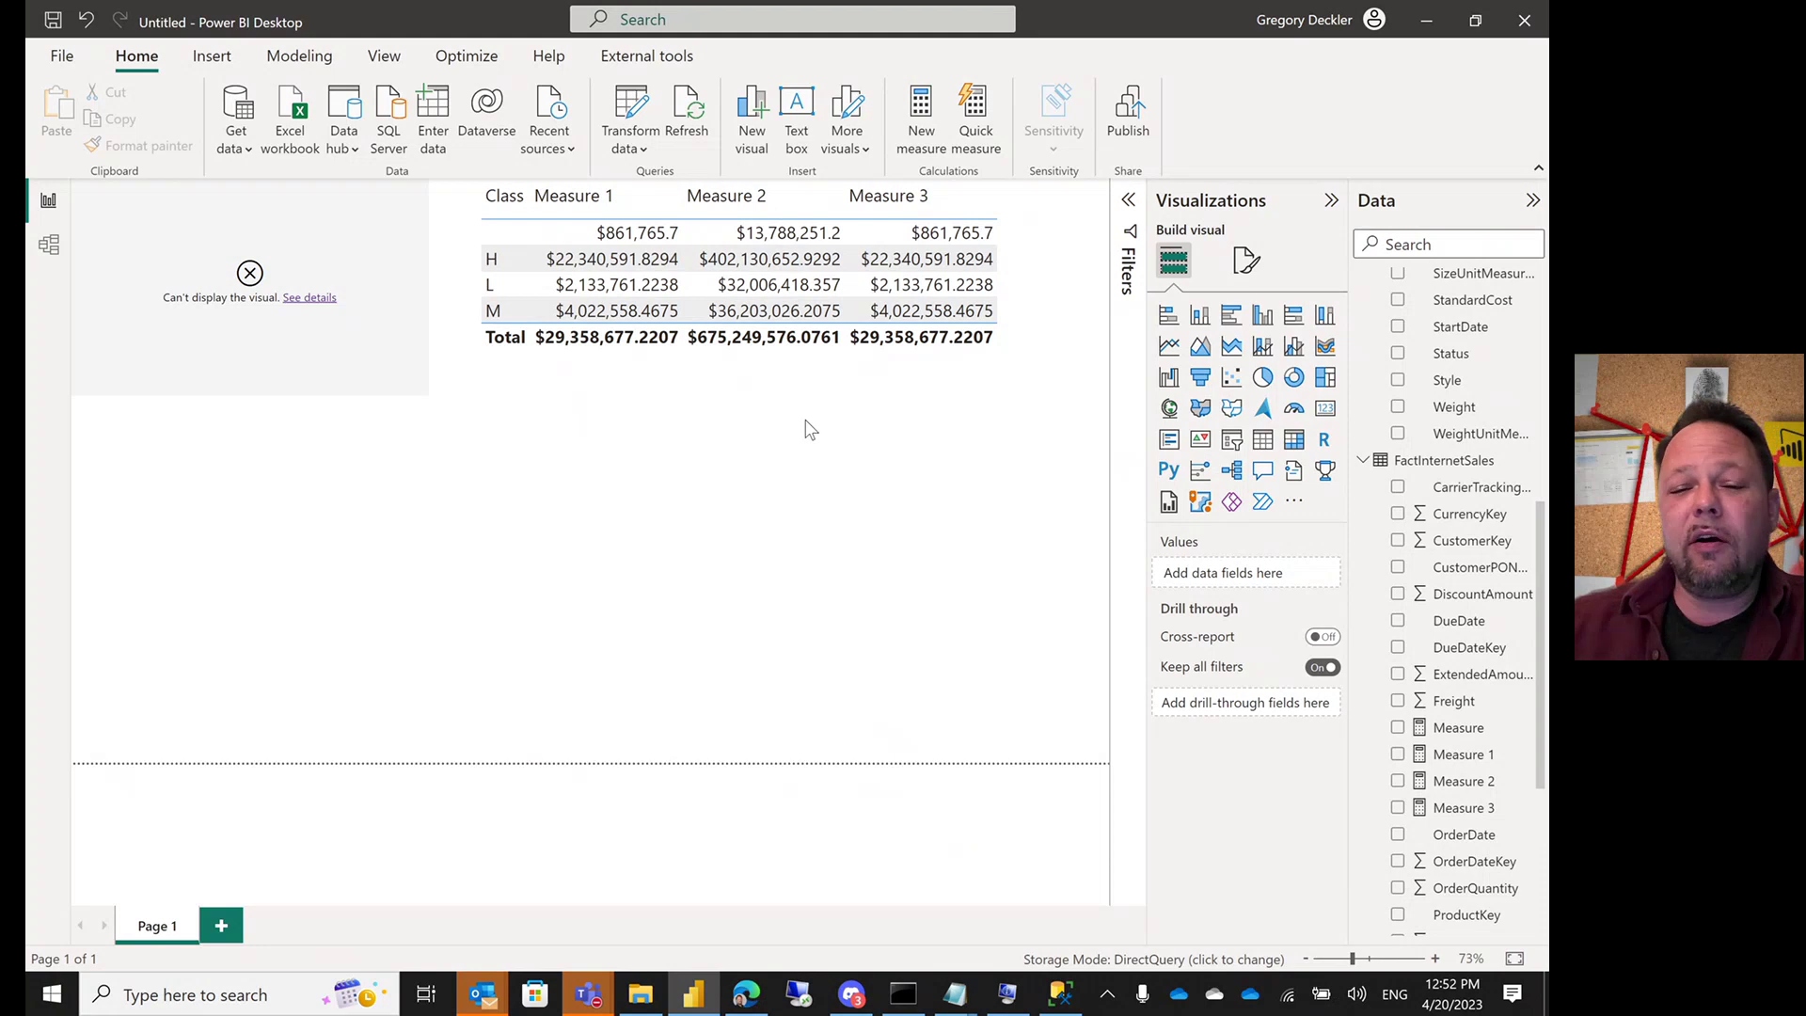
Step: Select the comparison table to list its fields: Class, Measure 1, Measure 2 and Measure 3
{"action": "left_click", "coordinate": [860, 396]}
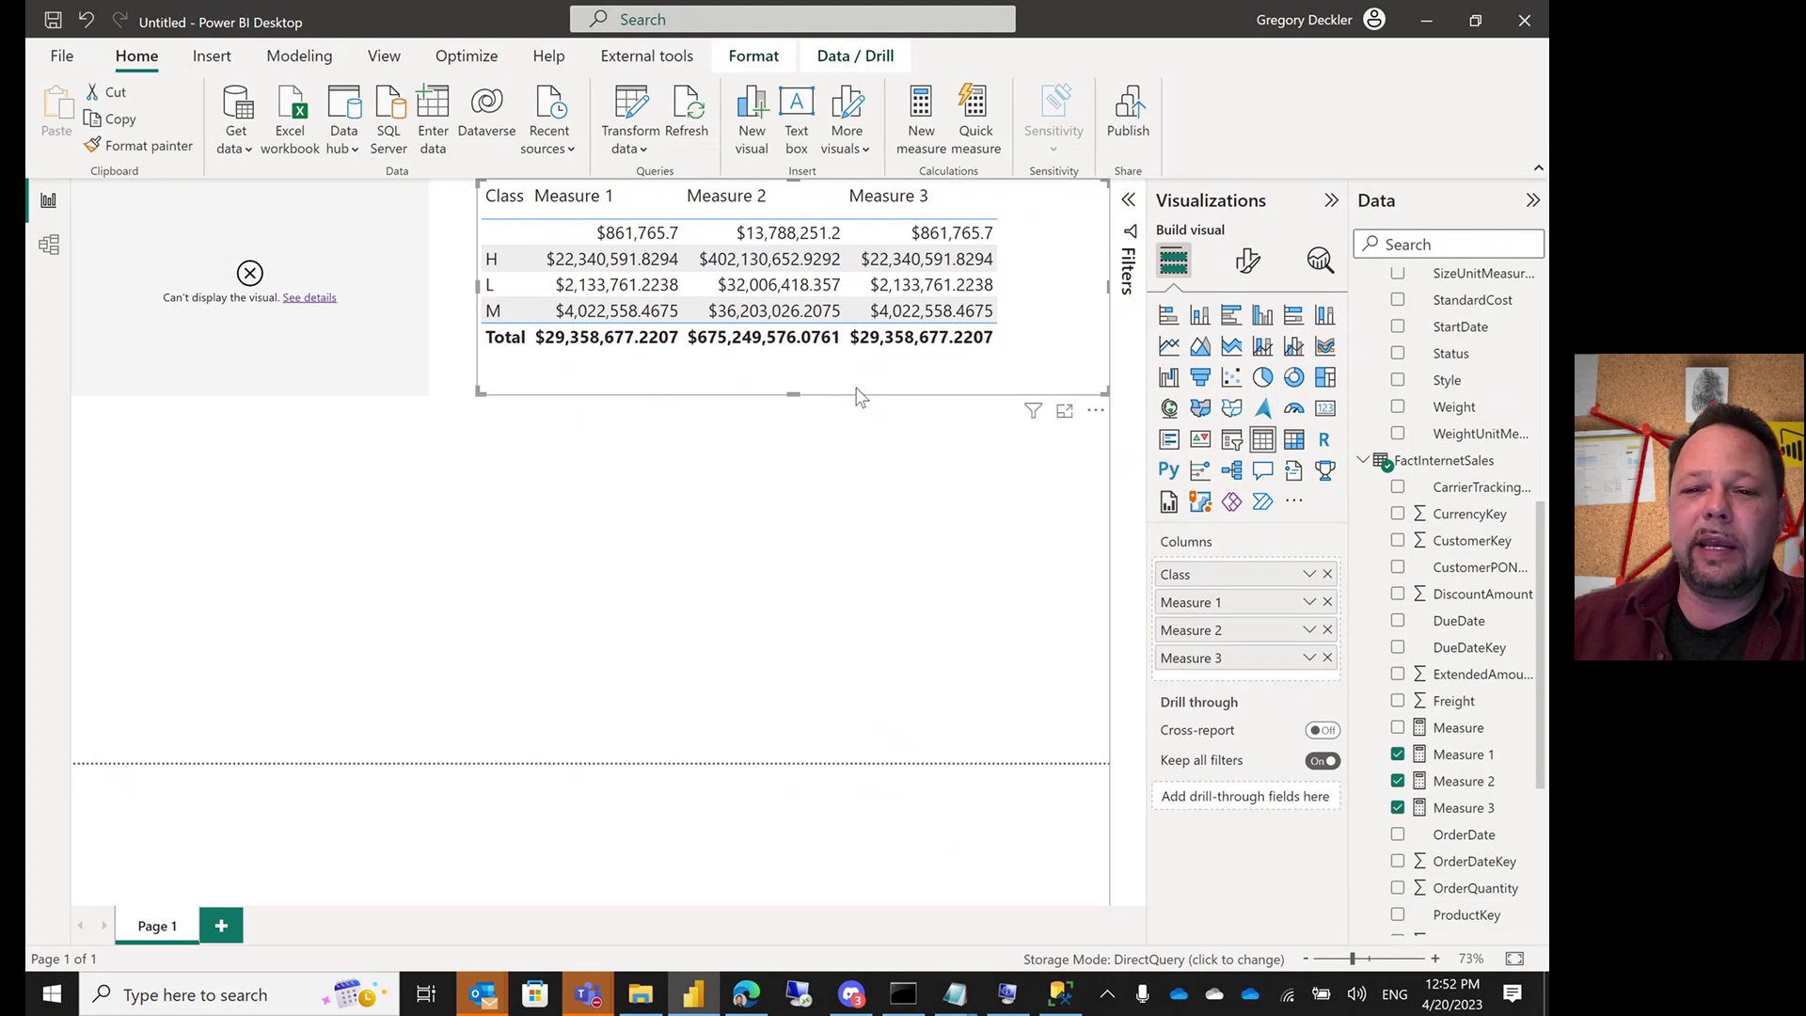